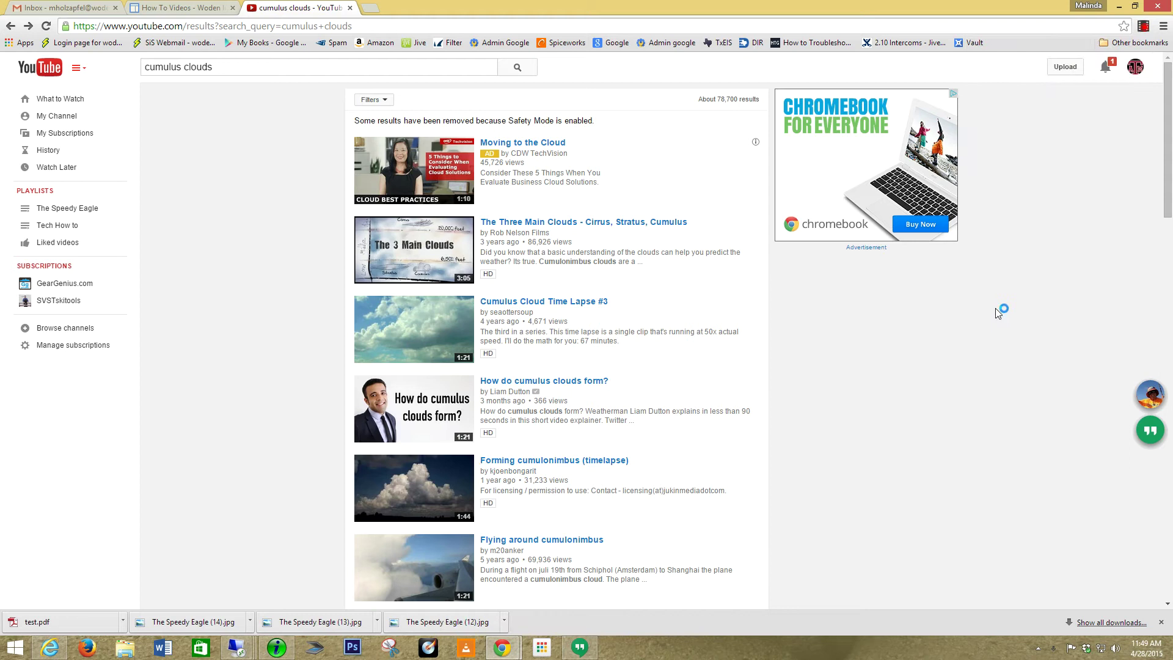
# Minimize Chrome to bring the YTD Video Downloader window into view on the desktop.
pyautogui.click(1116, 9)
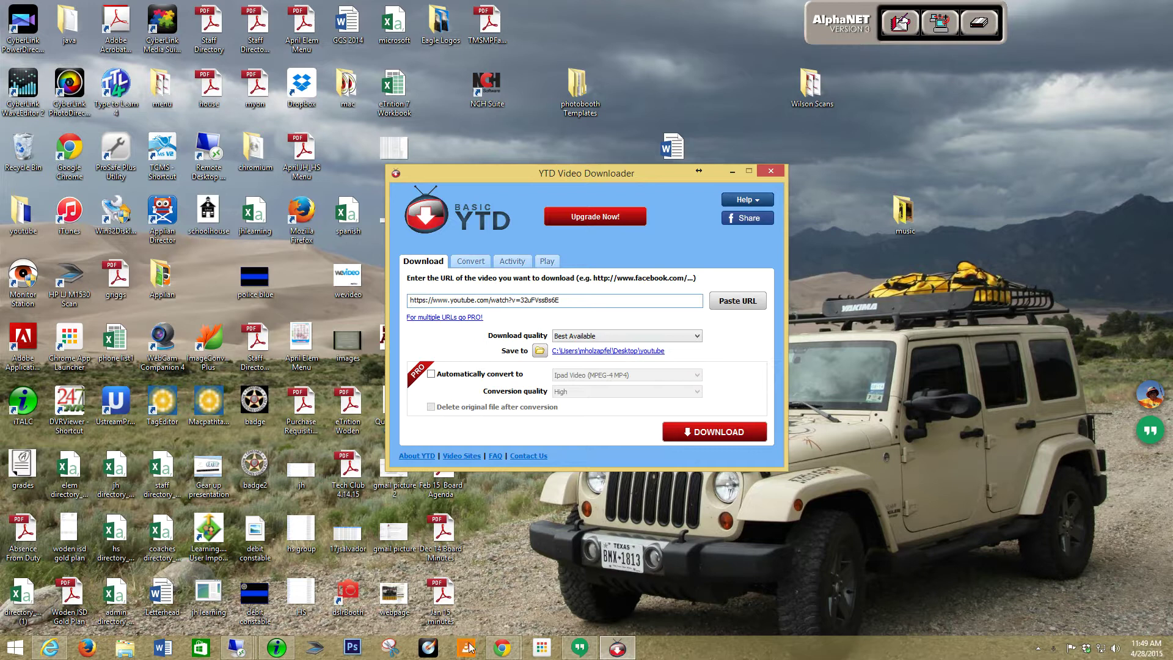
# Switch back to the Chrome window with the 'cumulus clouds' YouTube search results.
pyautogui.click(502, 648)
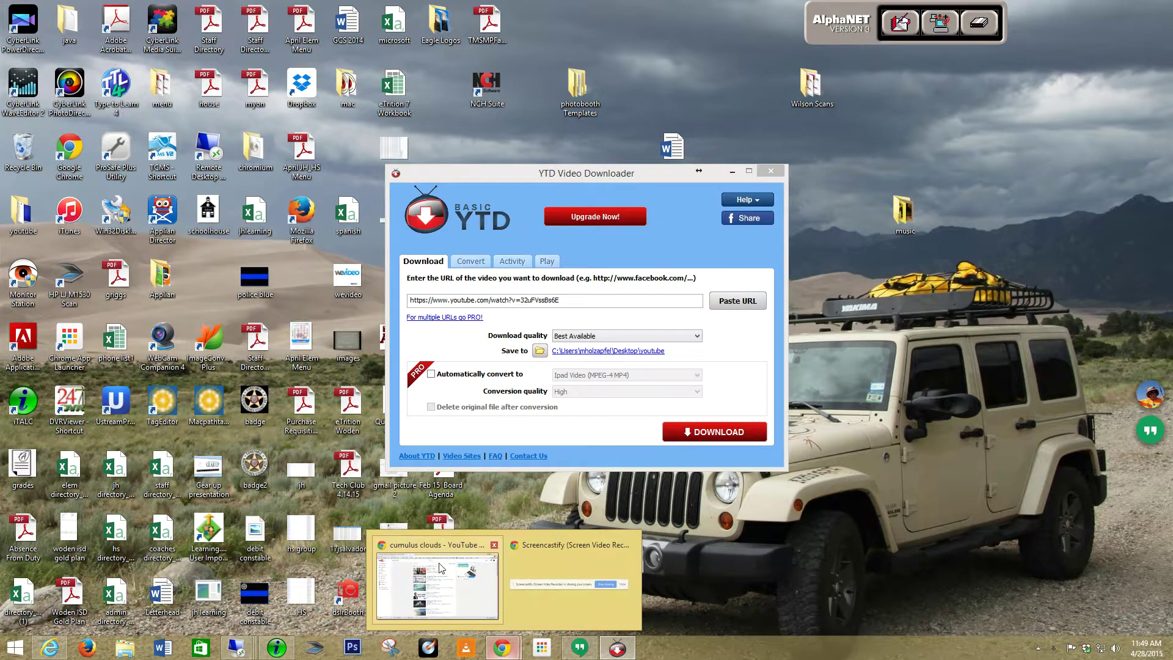
pyautogui.click(460, 577)
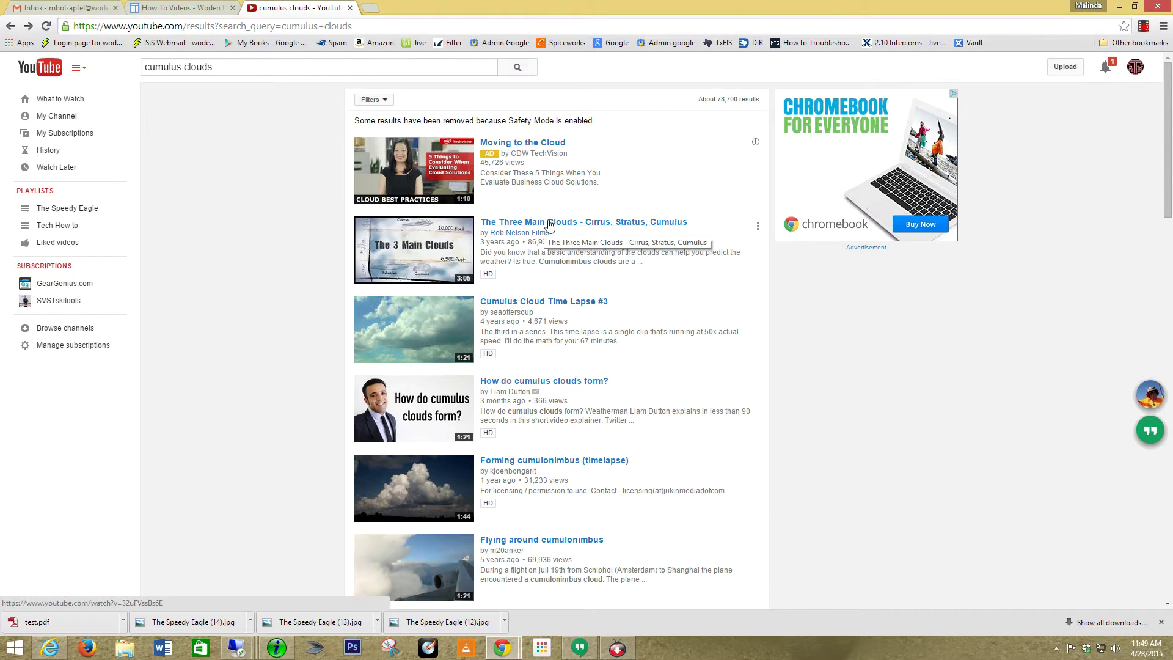
# Open 'The Three Main Clouds - Cirrus, Stratus, Cumulus', copy its URL, and pause it at 0:11.
pyautogui.click(584, 225)
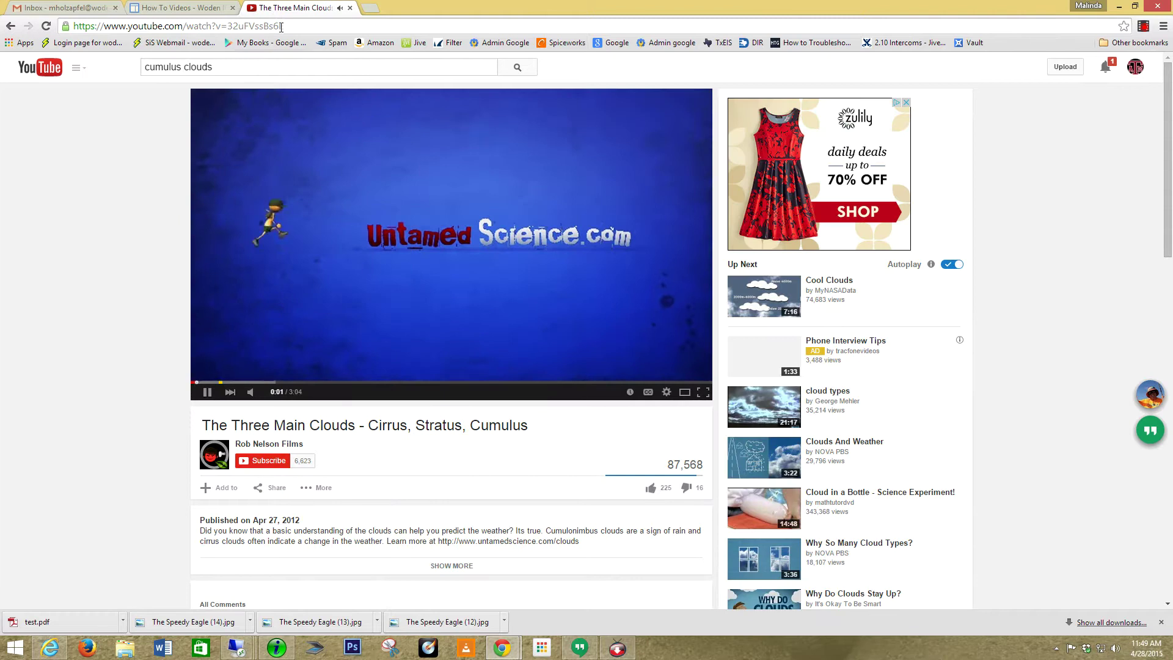
pyautogui.moveTo(285, 26); pyautogui.dragTo(102, 29)
pyautogui.rightClick(103, 28)
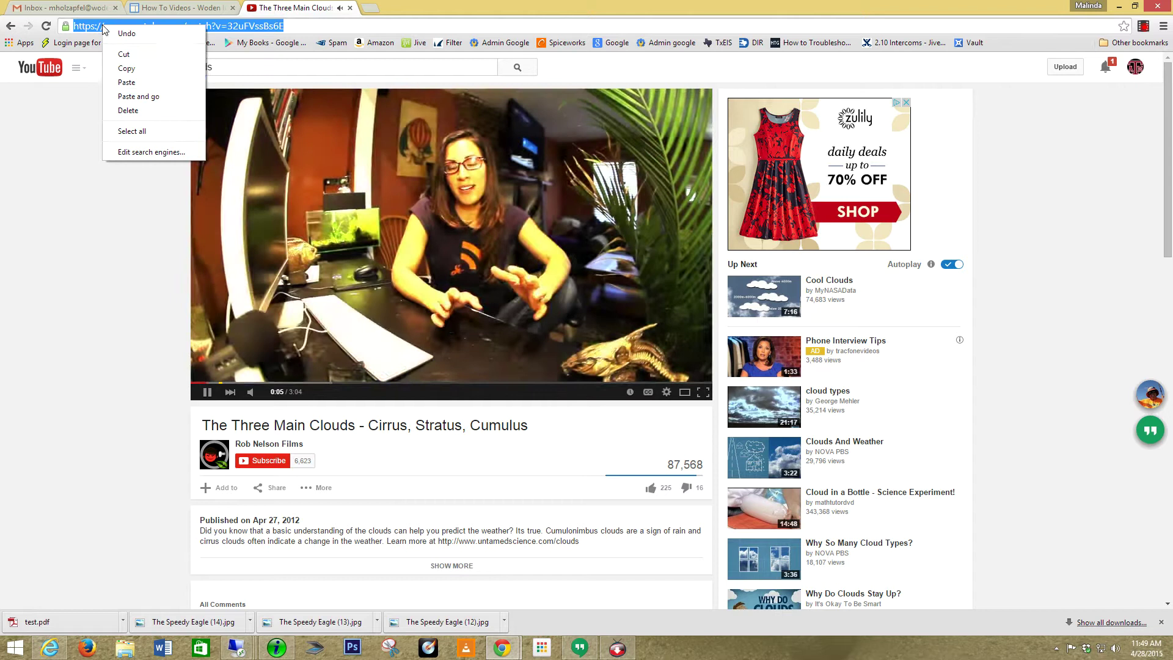
pyautogui.click(137, 73)
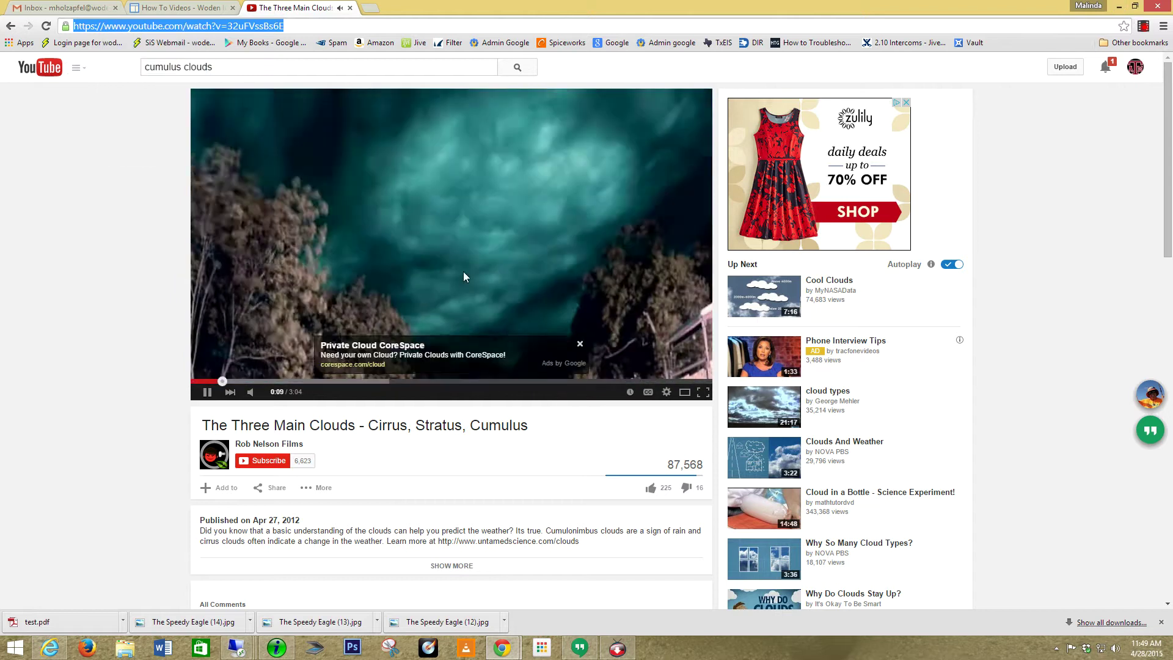
pyautogui.click(276, 373)
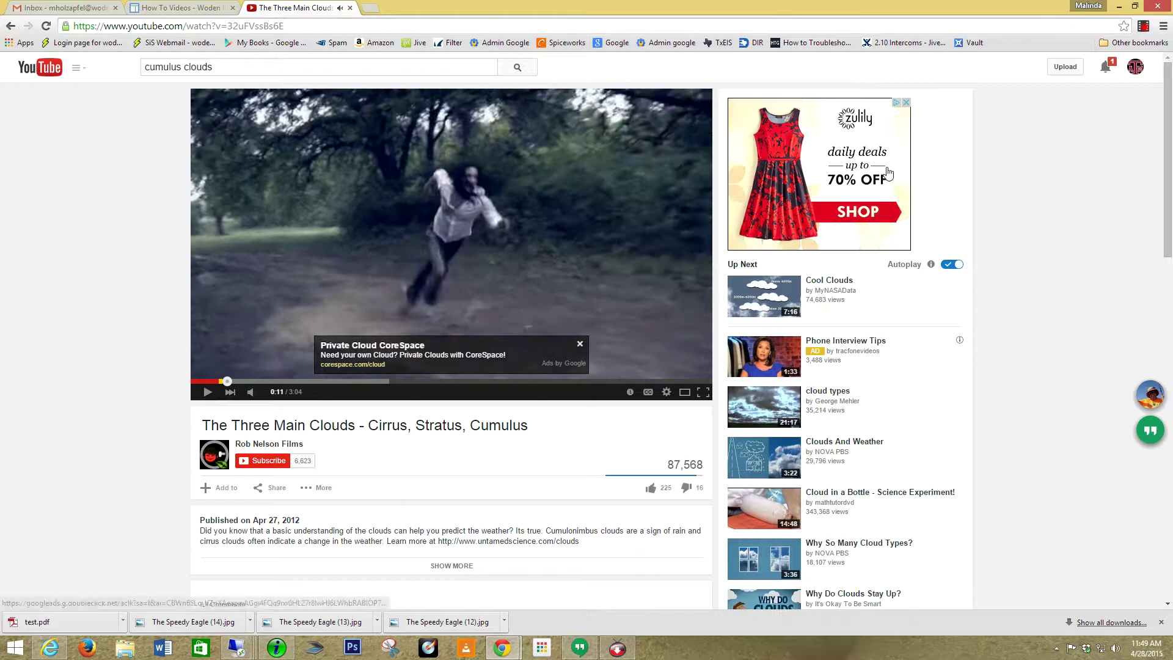
# Paste the clouds video URL into YTD, start the 32 MB download, and return to Chrome.
pyautogui.click(1119, 6)
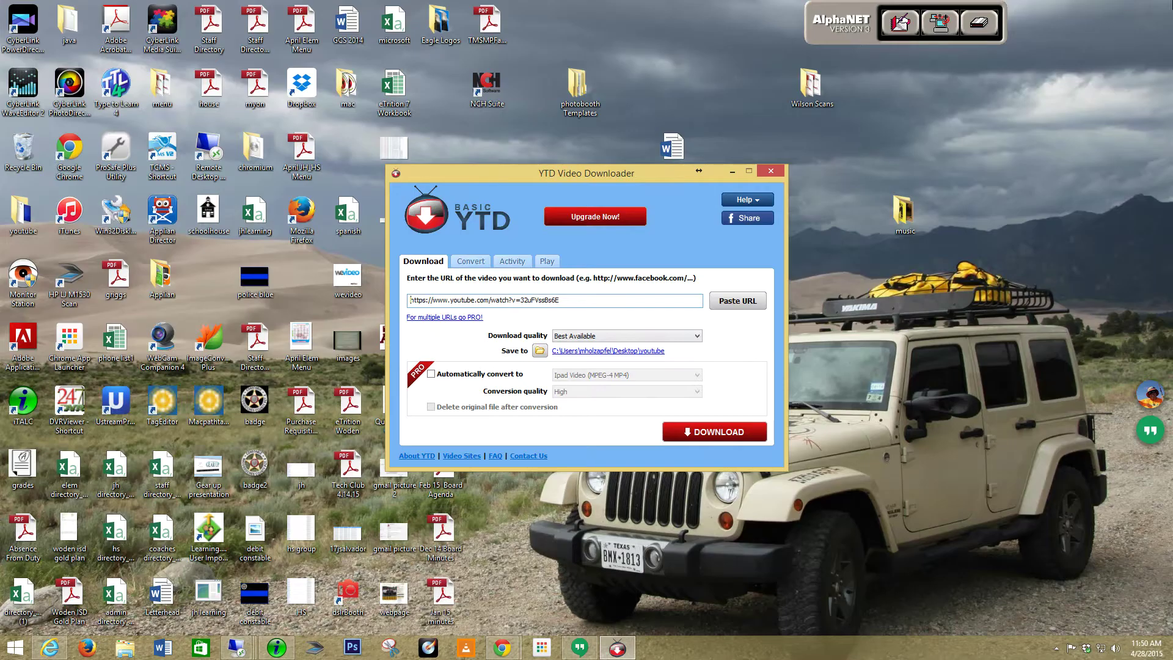
pyautogui.moveTo(589, 300); pyautogui.dragTo(397, 301)
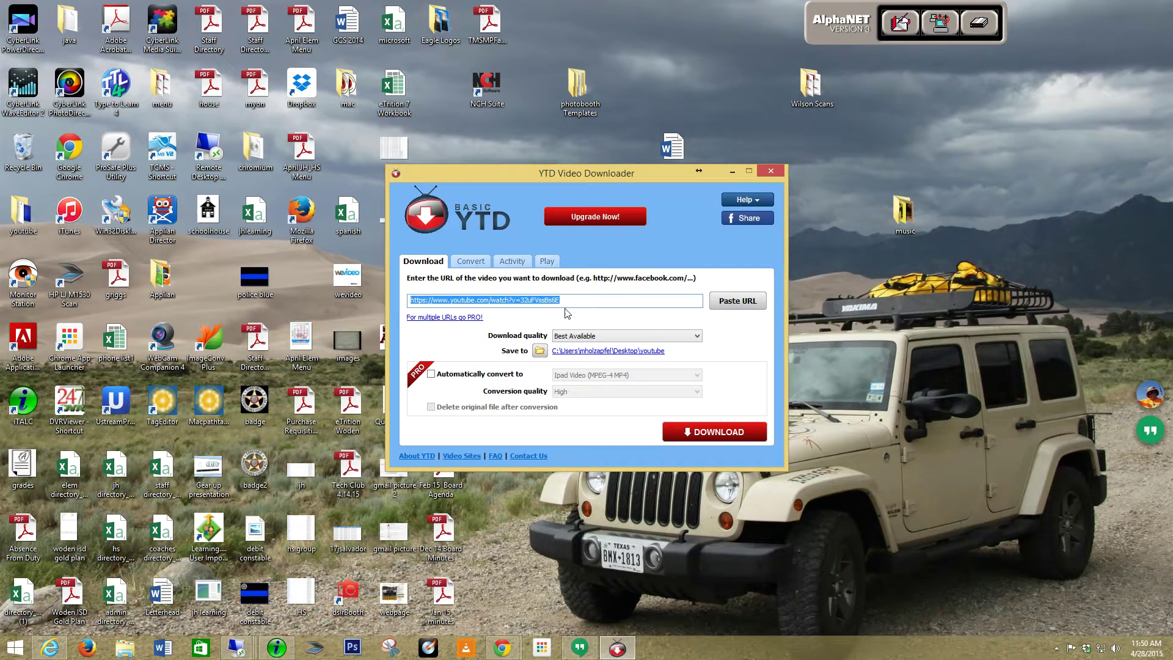
pyautogui.rightClick(528, 302)
pyautogui.click(450, 352)
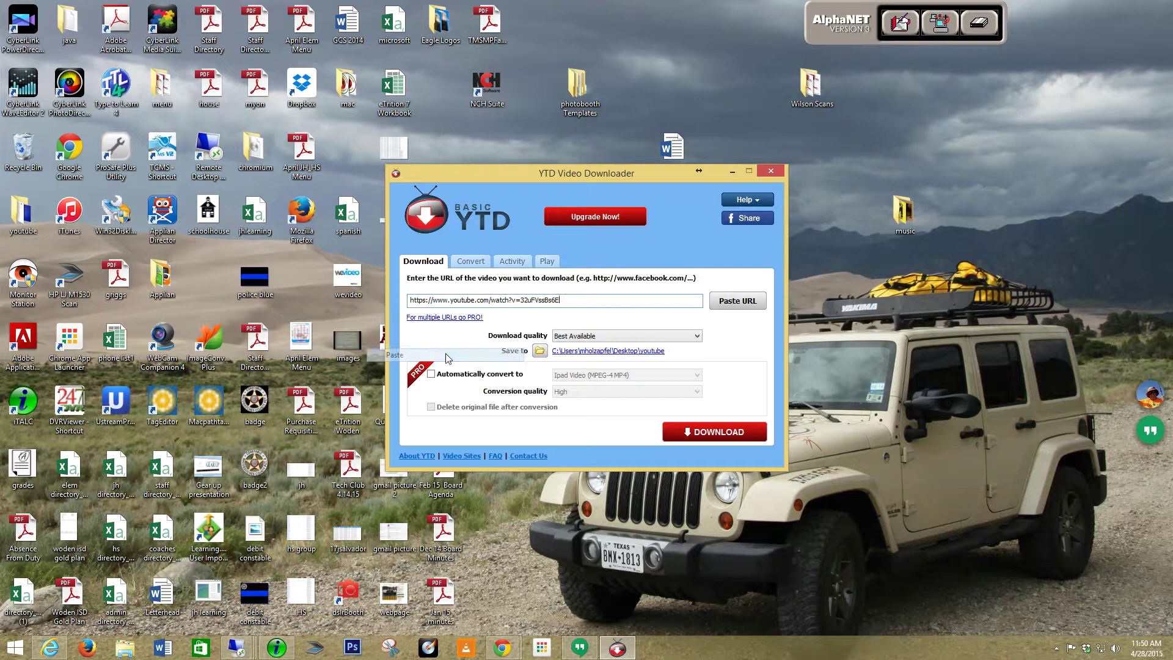
pyautogui.click(723, 433)
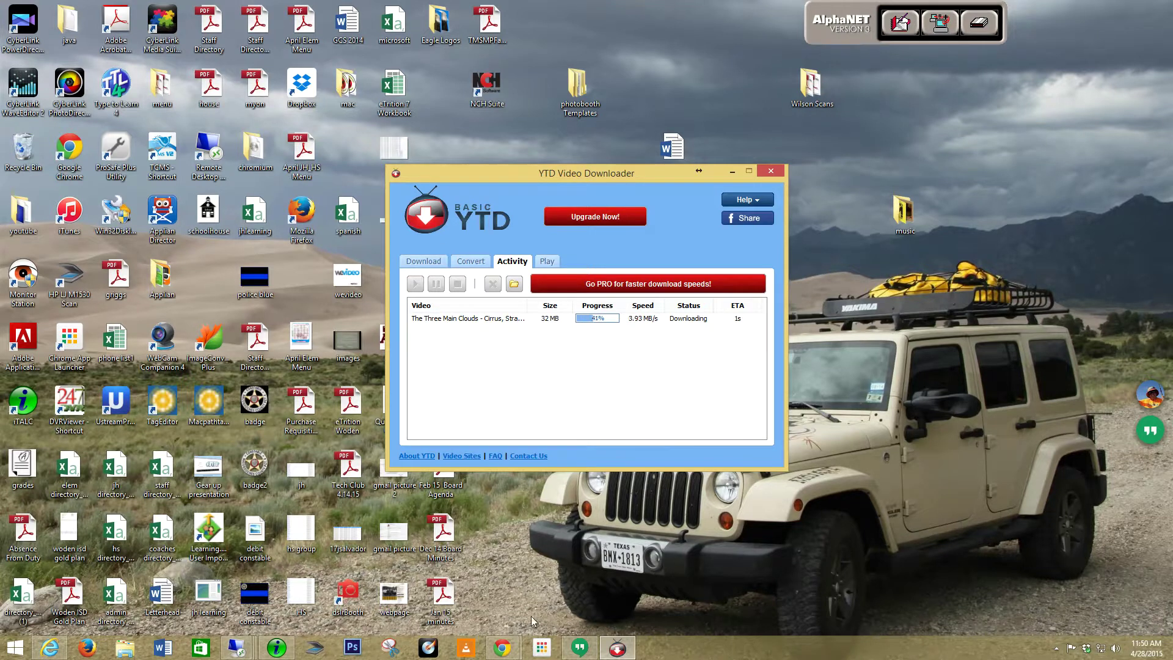
pyautogui.click(499, 648)
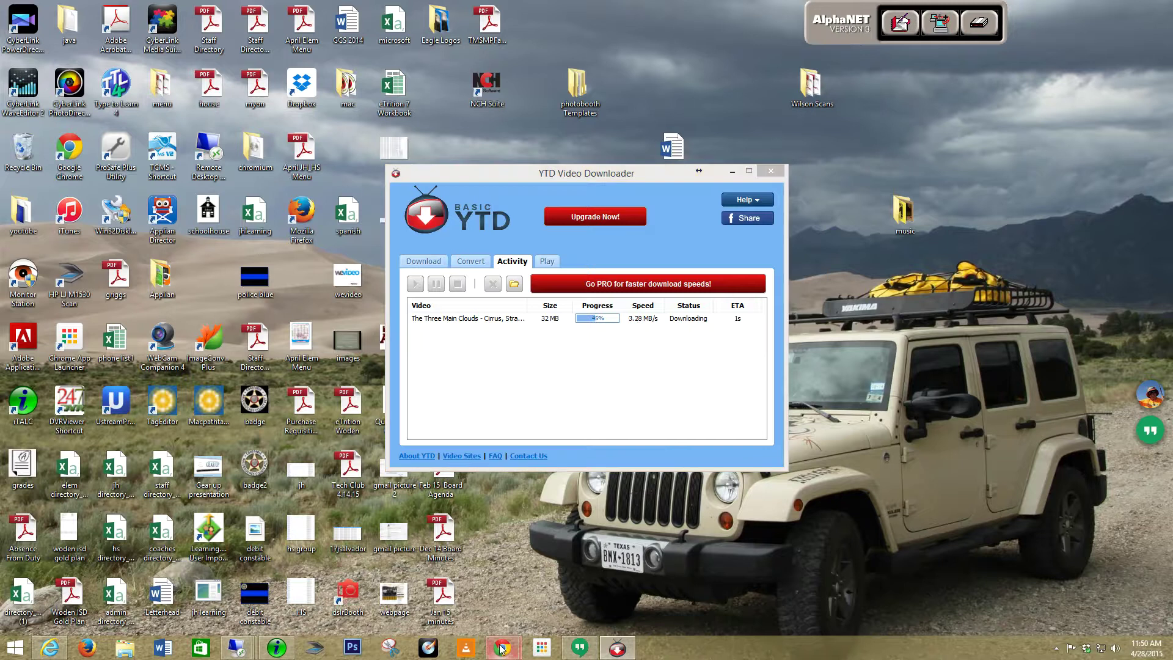
pyautogui.click(473, 596)
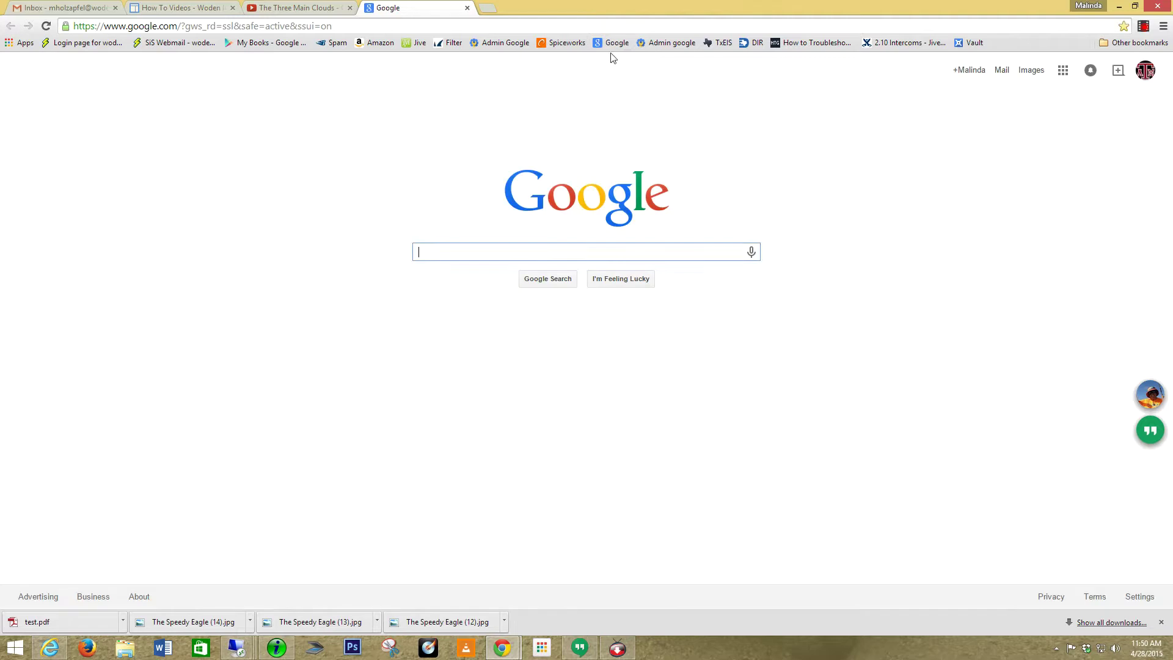
# Launch Google Drive's My Drive from the apps grid and open the New menu for a file upload.
pyautogui.click(1064, 78)
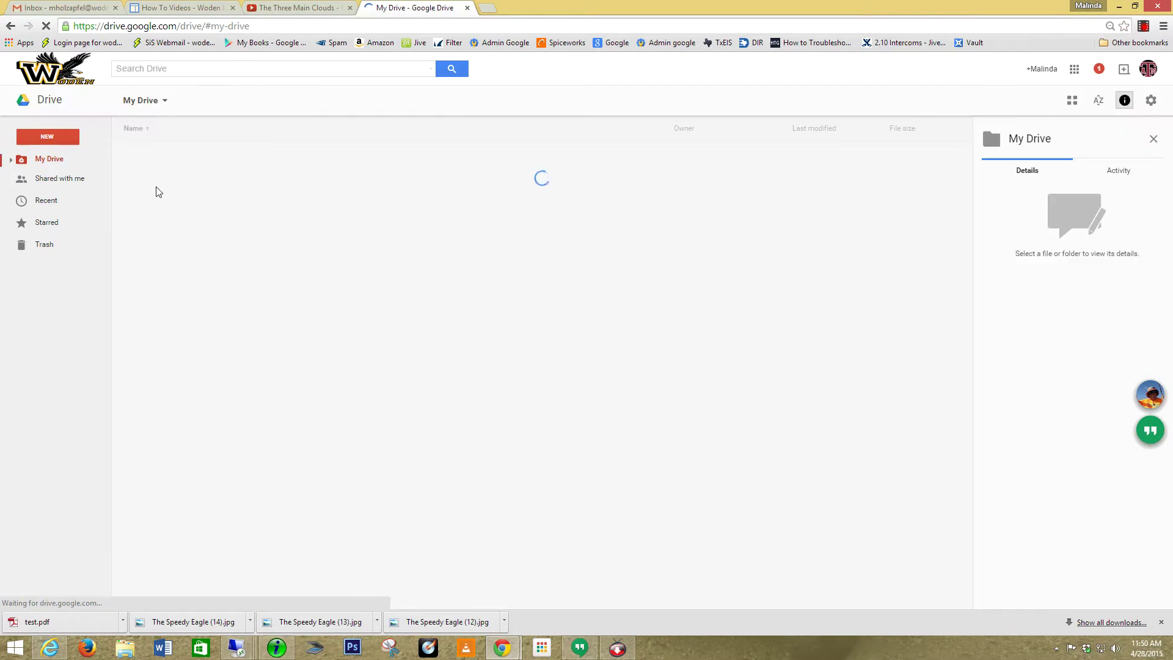
pyautogui.click(50, 137)
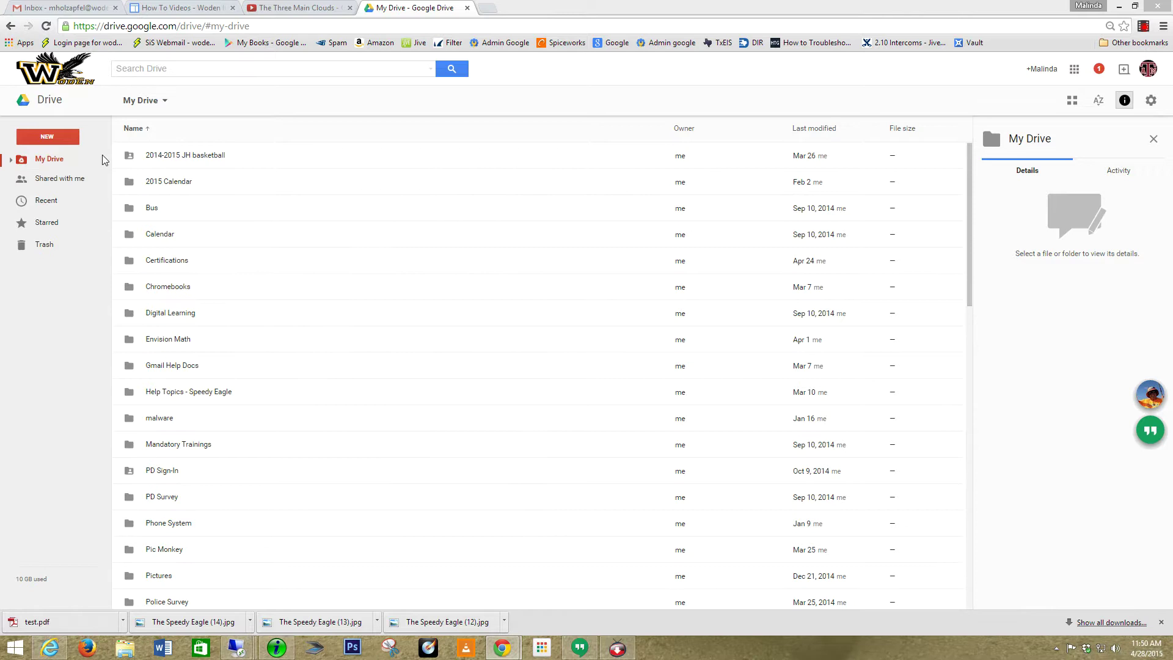
# Upload the 32.1 MB 'The Three Main Clouds - Cirrus, Stratus, Cumulus.mp4' from Desktop\youtube.
pyautogui.click(48, 92)
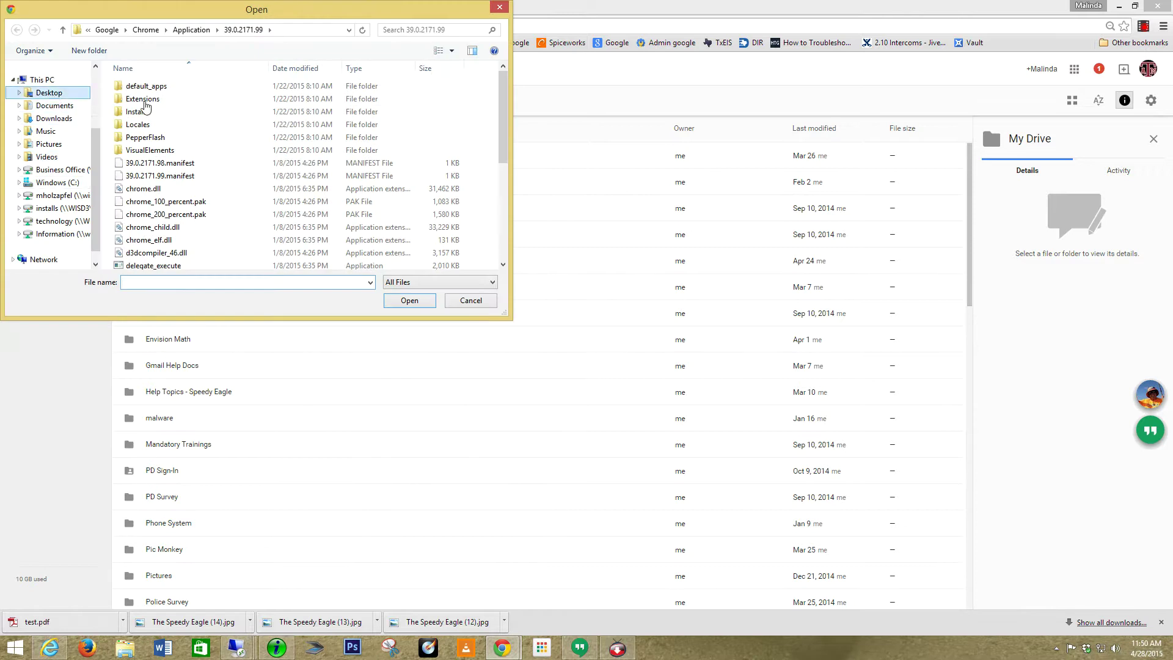
pyautogui.doubleClick(140, 200)
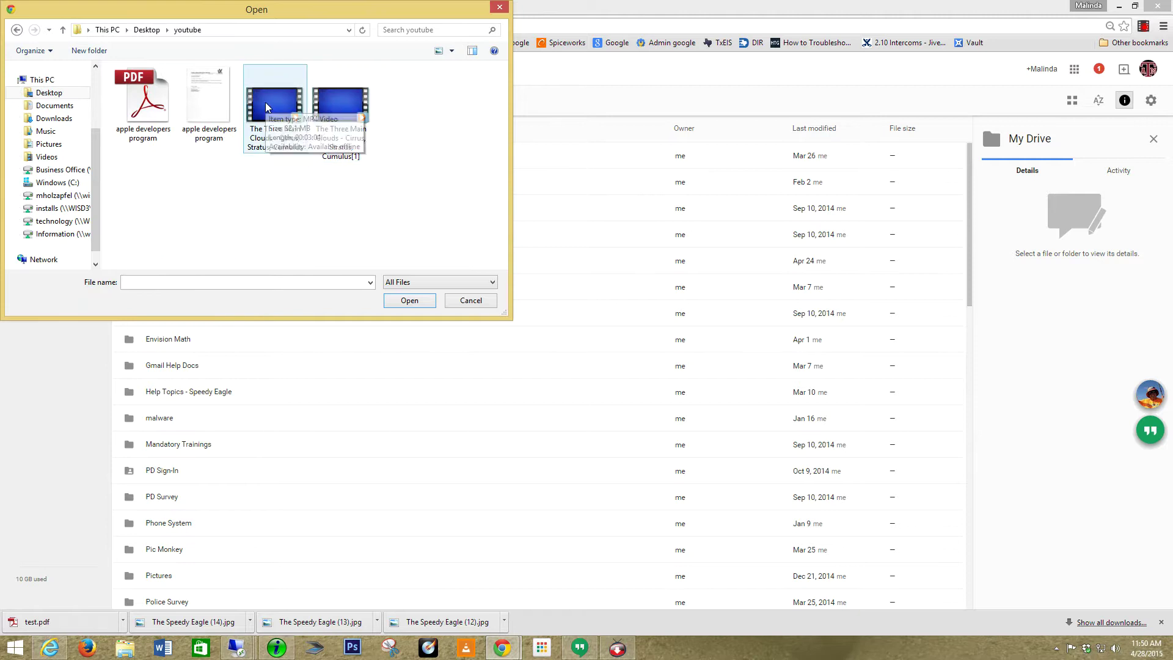
pyautogui.click(265, 103)
pyautogui.click(407, 300)
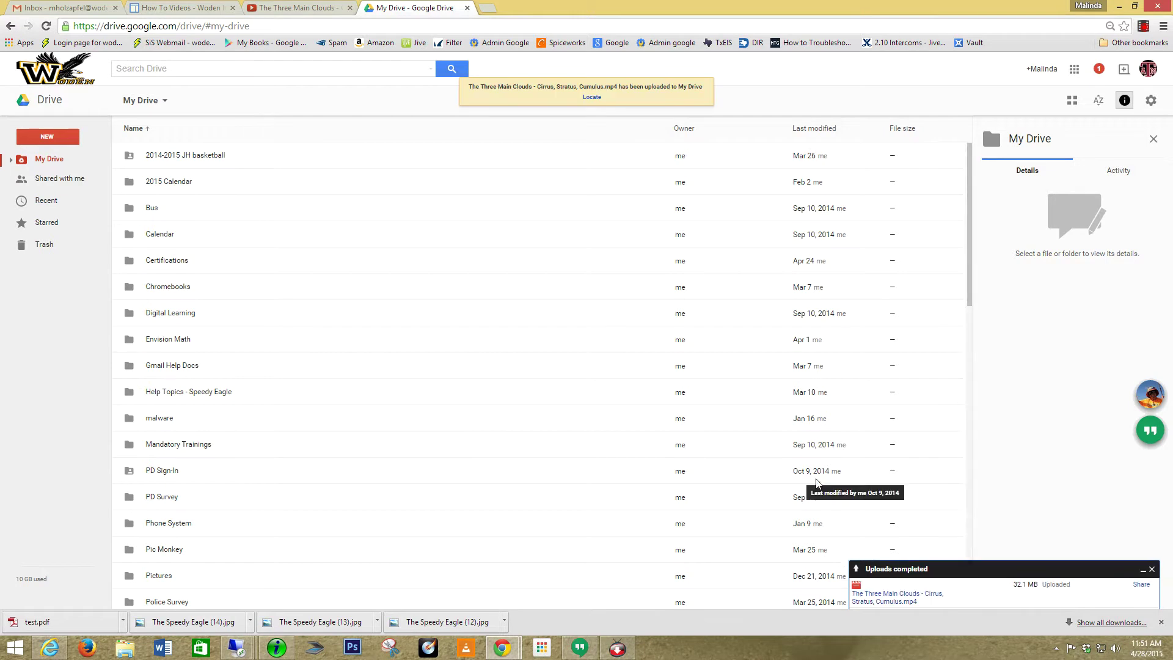
# Scroll My Drive to the clouds .mp4 and open Share… from its context menu.
pyautogui.scroll(-12, 970, 280)
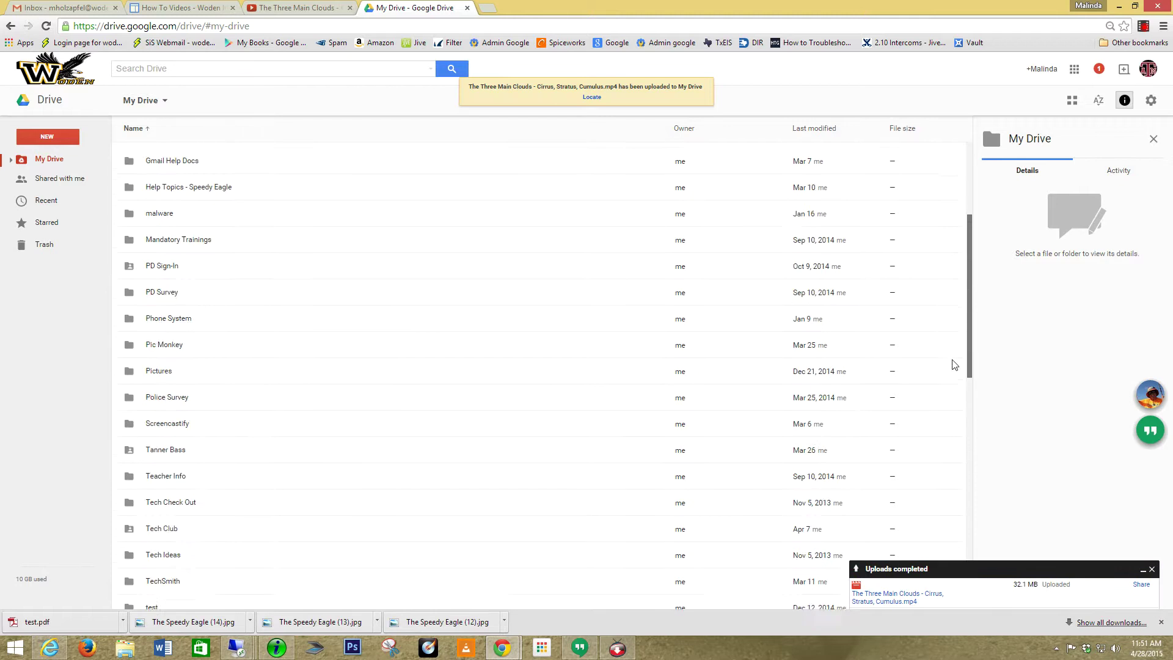
pyautogui.scroll(-9, 928, 507)
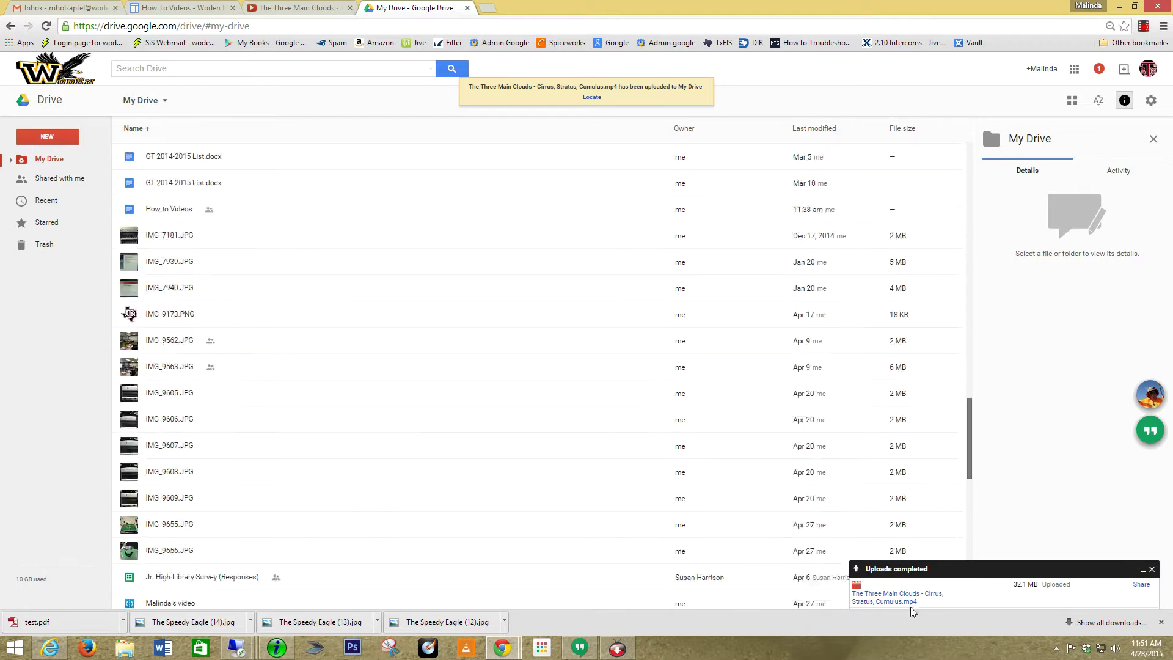
pyautogui.scroll(20, 910, 550)
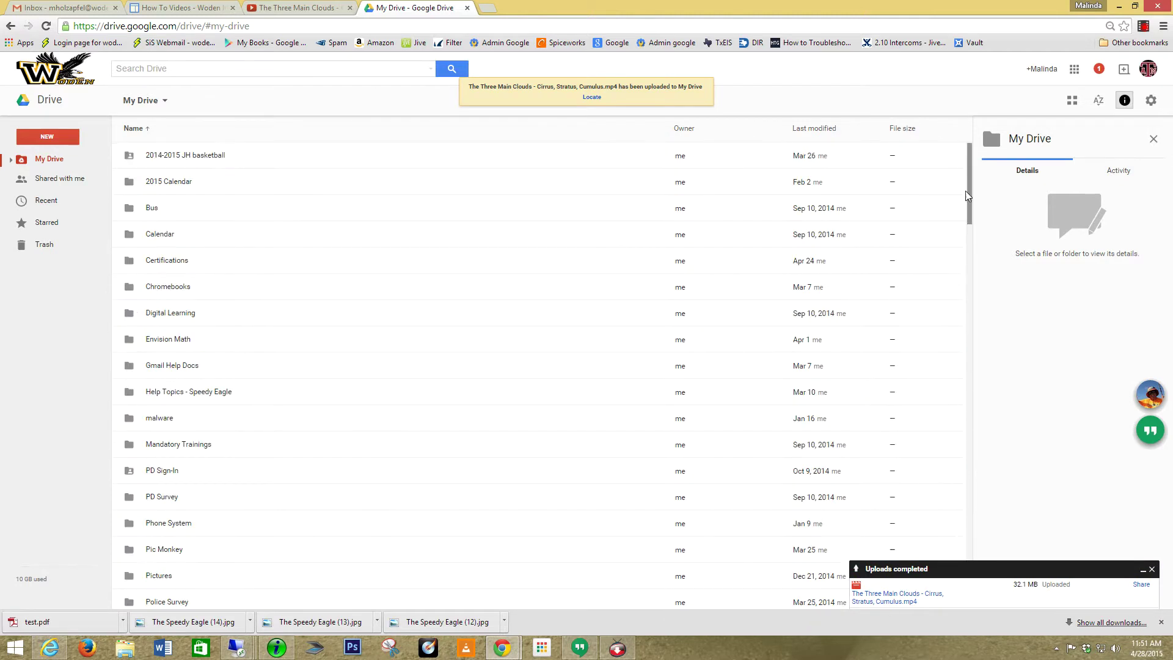
pyautogui.moveTo(969, 185); pyautogui.dragTo(969, 439)
pyautogui.scroll(-20, 963, 440)
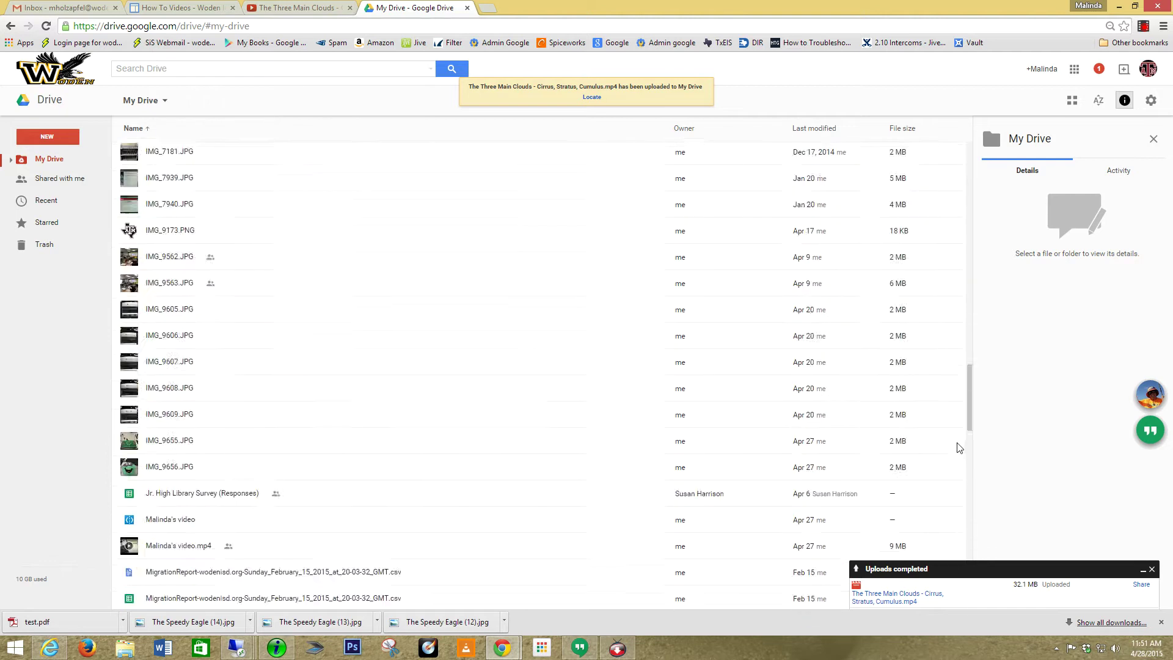
pyautogui.scroll(-7, 957, 448)
pyautogui.scroll(-3, 957, 448)
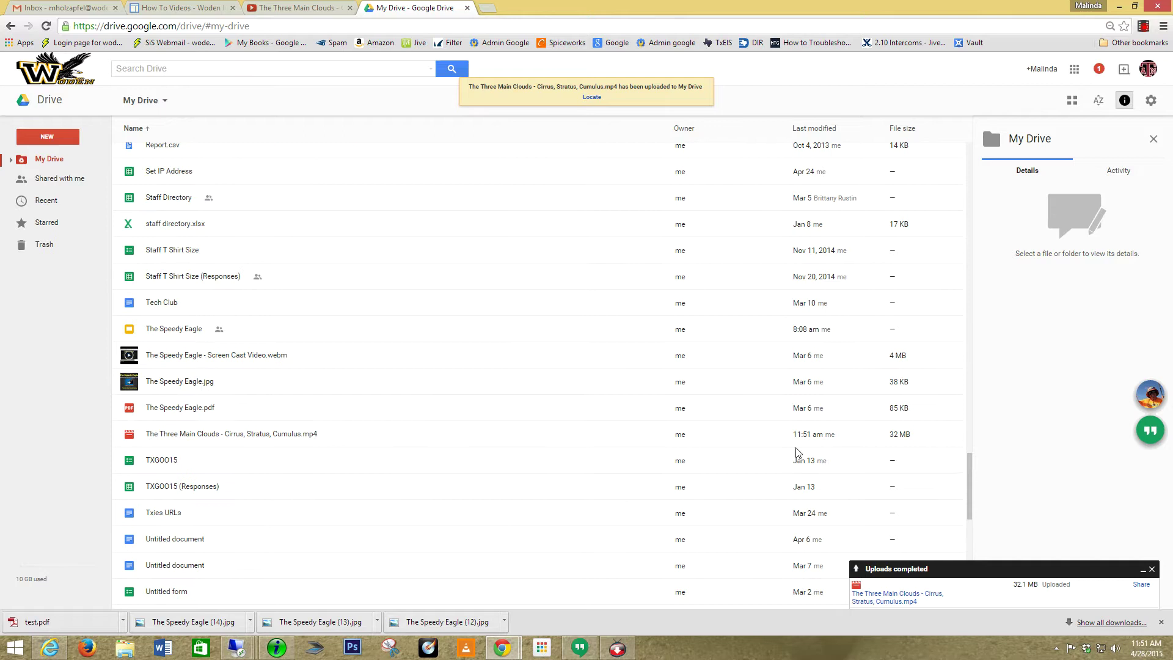
pyautogui.rightClick(222, 438)
pyautogui.click(278, 236)
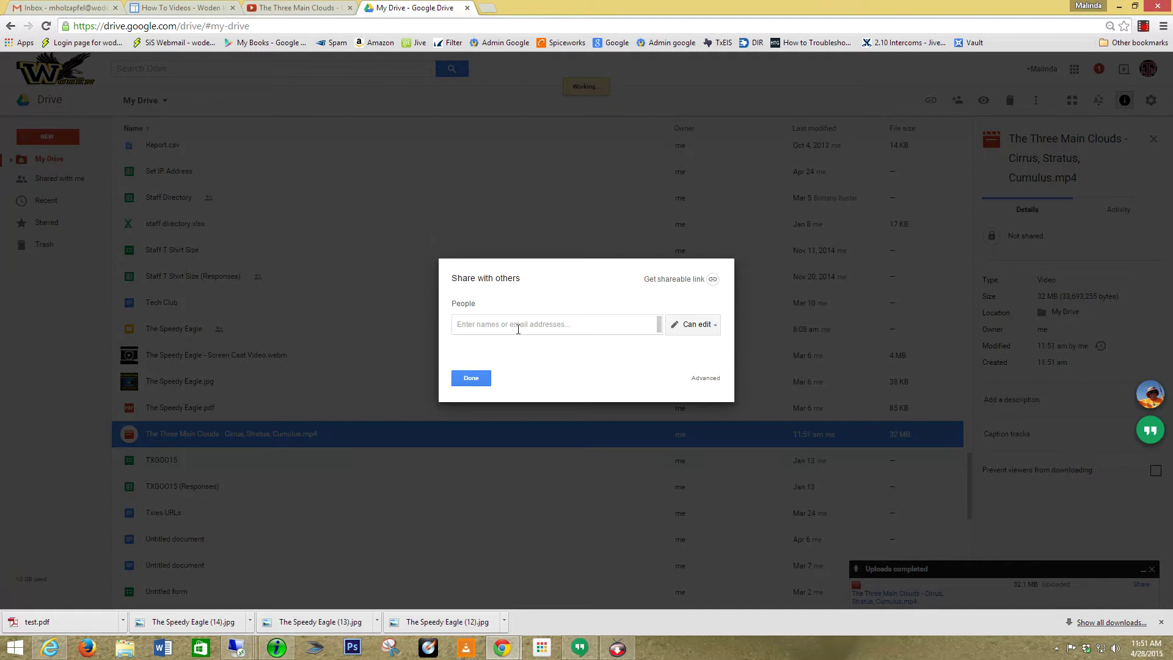
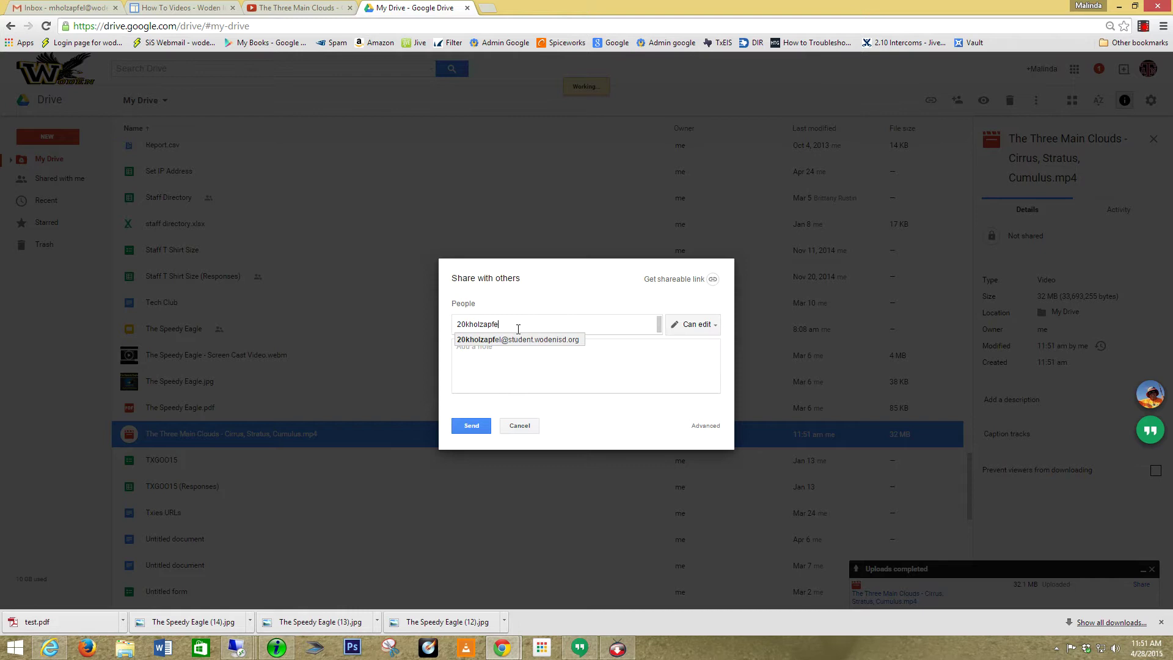
# Share the clouds video with the student's address, set to Can view, and send it.
pyautogui.click(527, 341)
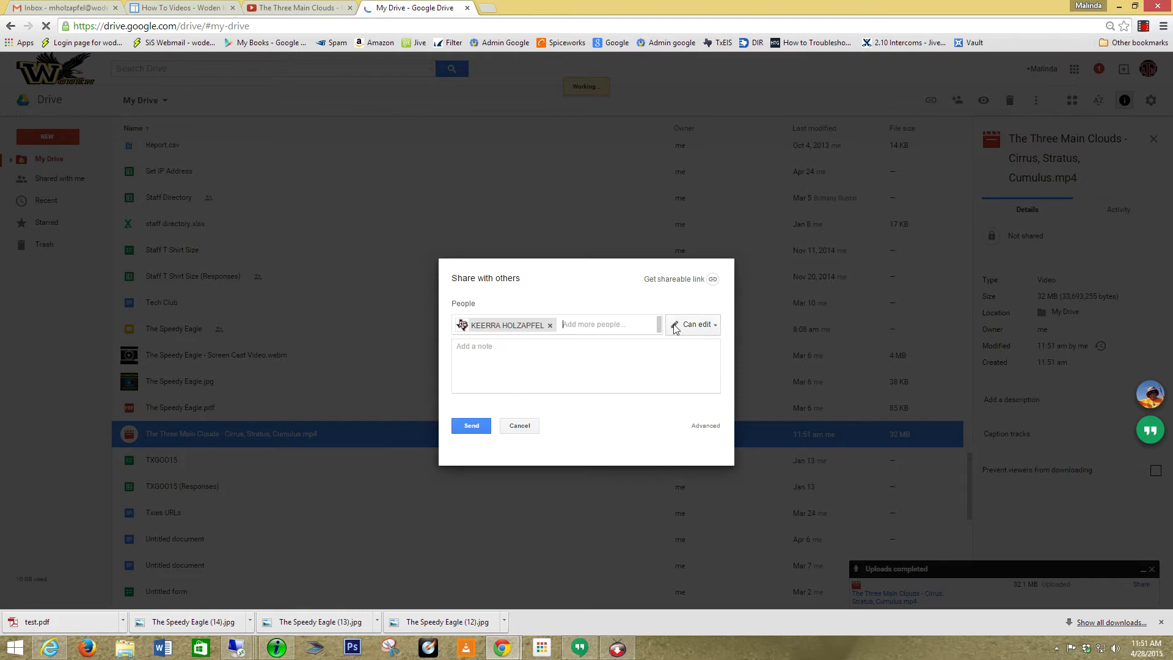
pyautogui.click(706, 330)
pyautogui.click(695, 376)
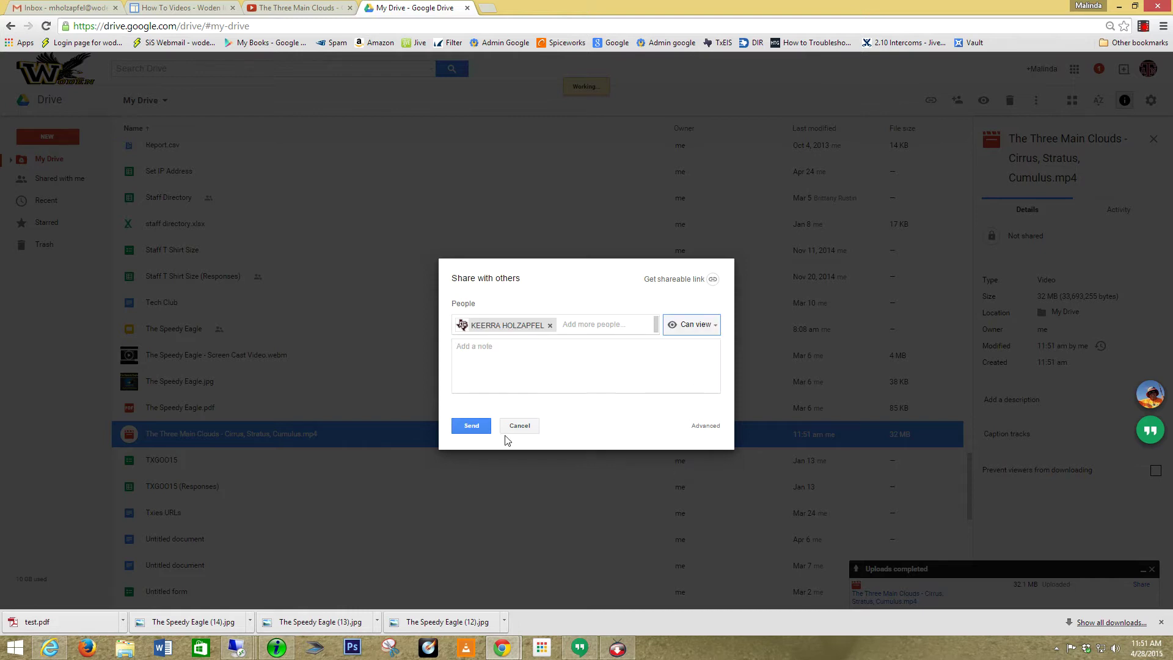
pyautogui.click(471, 428)
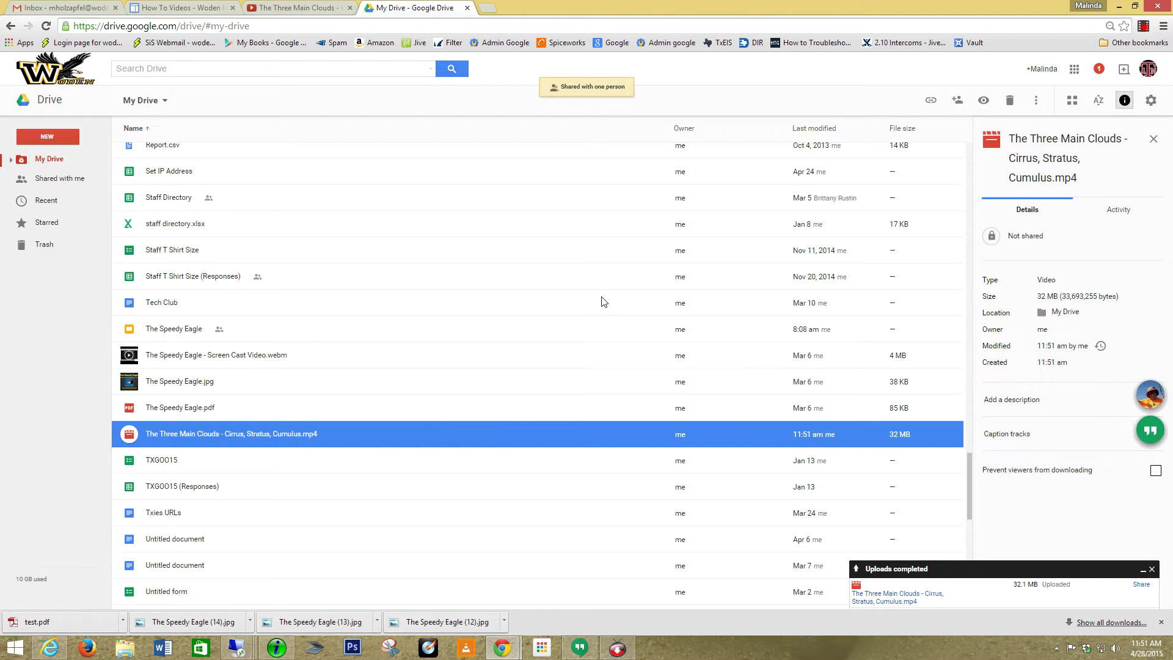
# Show the Shared with me list, then open the teacher's account menu.
pyautogui.click(50, 182)
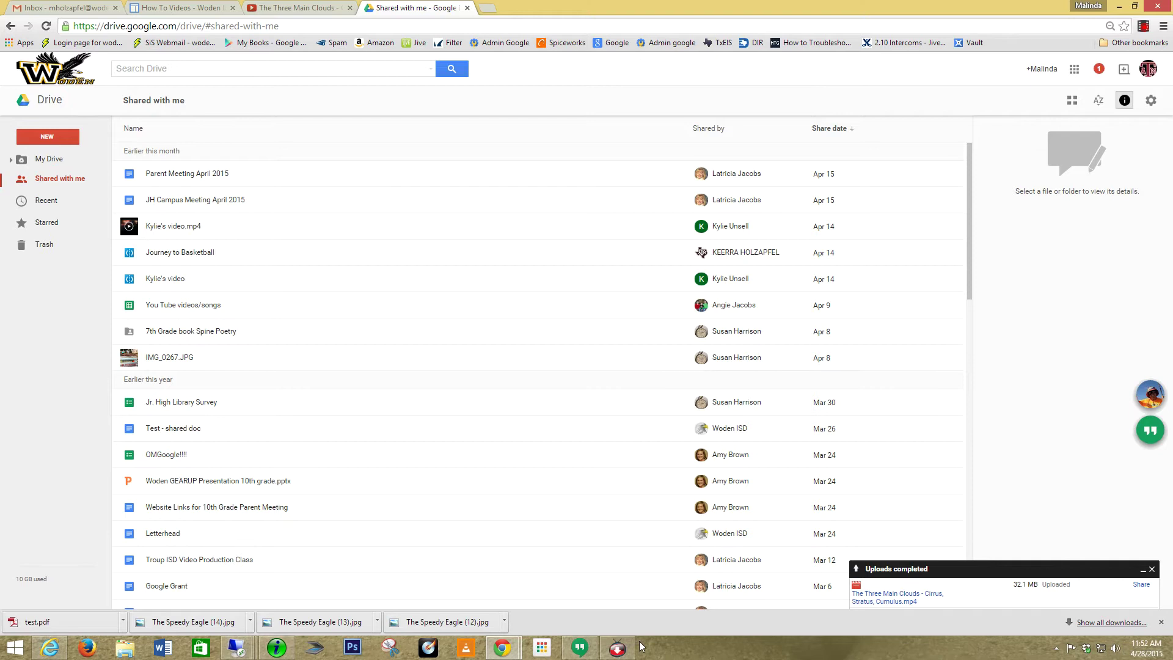
pyautogui.click(1147, 69)
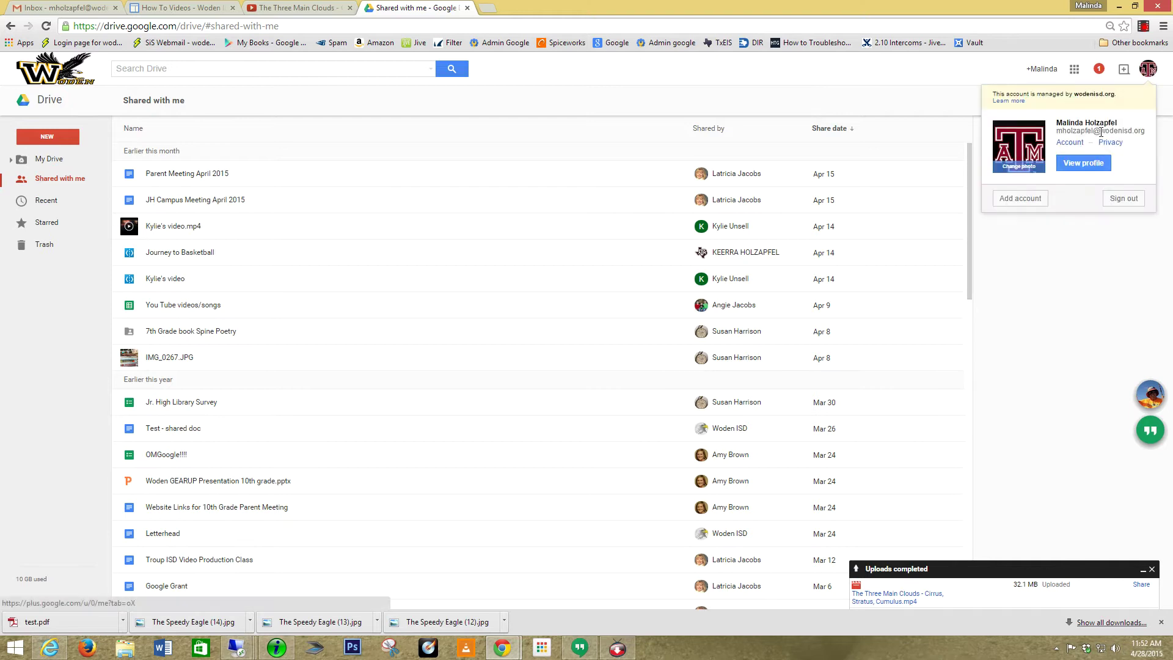
# Sign out of the teacher's account and choose to sign in with a different account.
pyautogui.click(1122, 199)
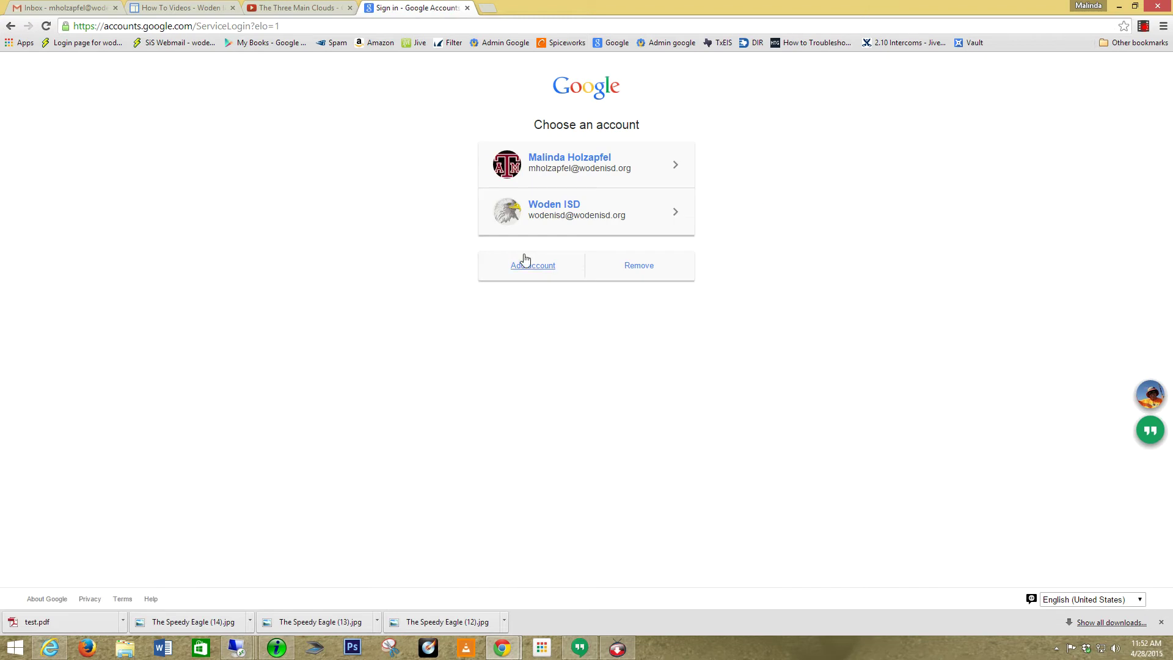
pyautogui.click(535, 267)
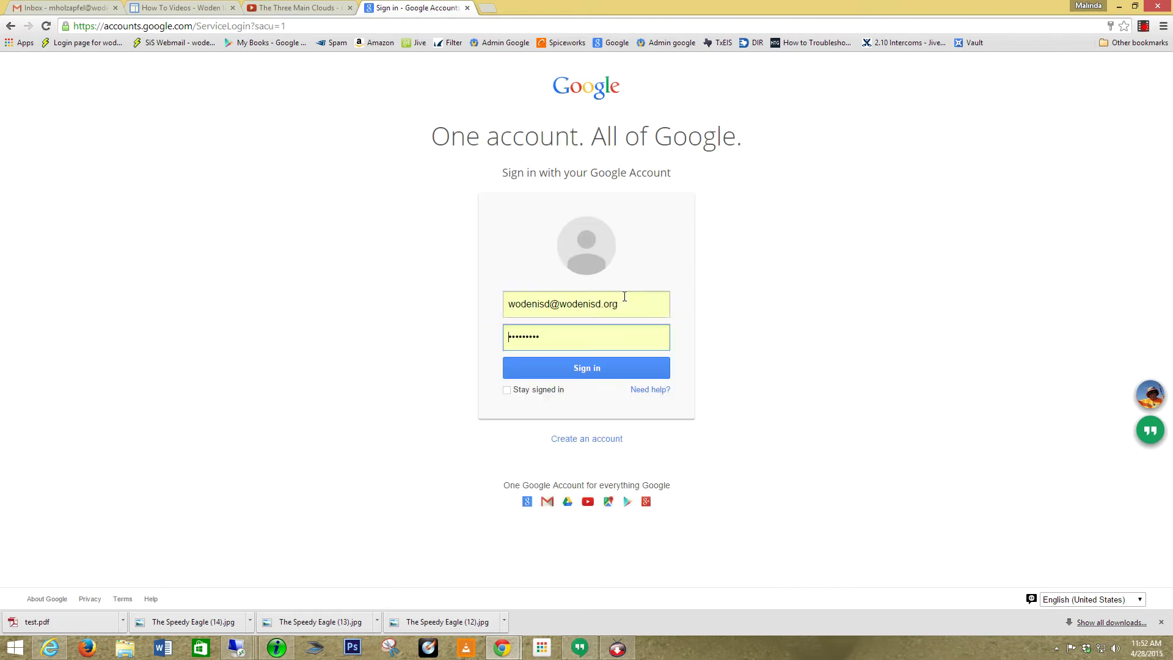
pyautogui.click(623, 299)
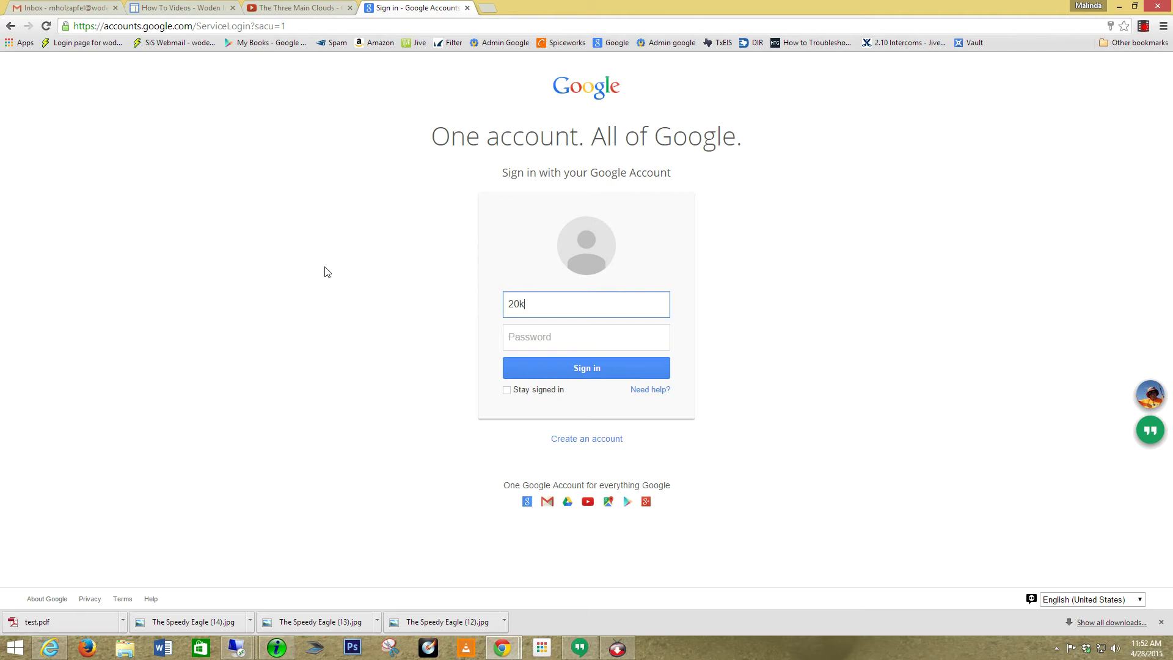
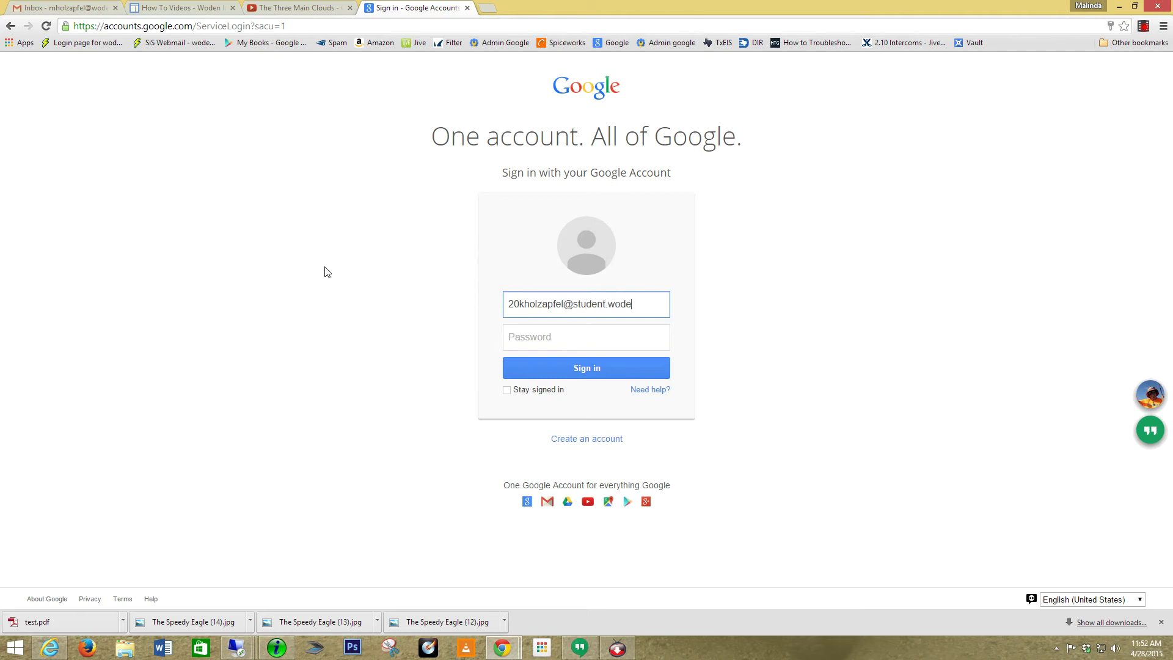
# Sign in with the student's email and password, declining to save the password.
pyautogui.press('Tab')
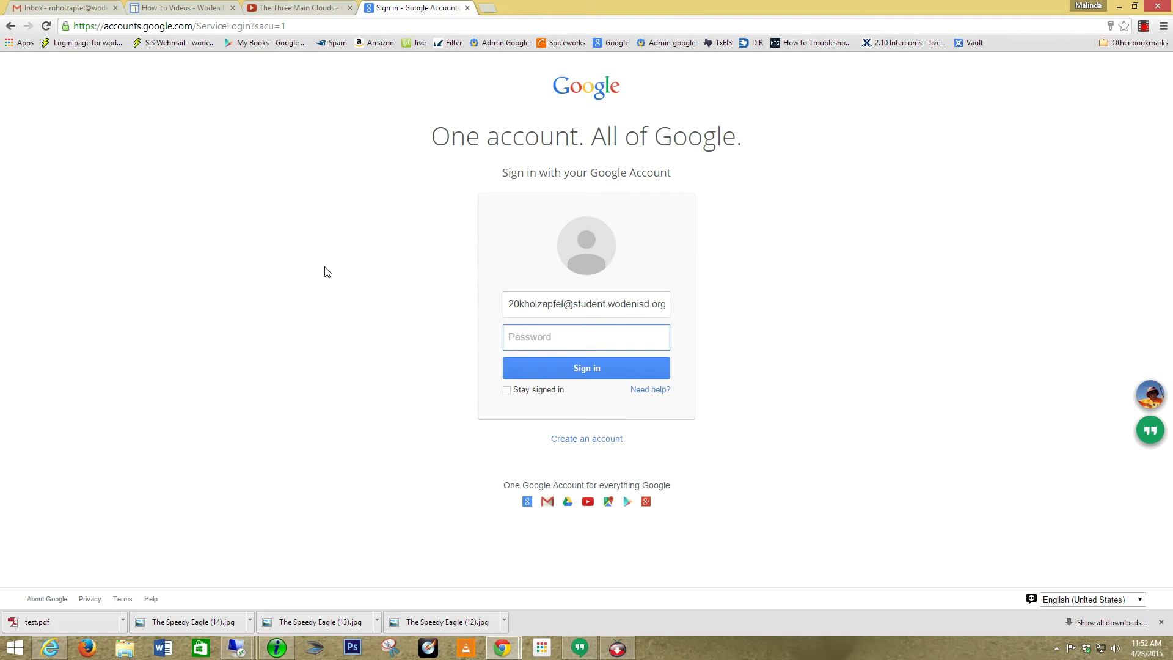
pyautogui.write('•')
pyautogui.press('Return')
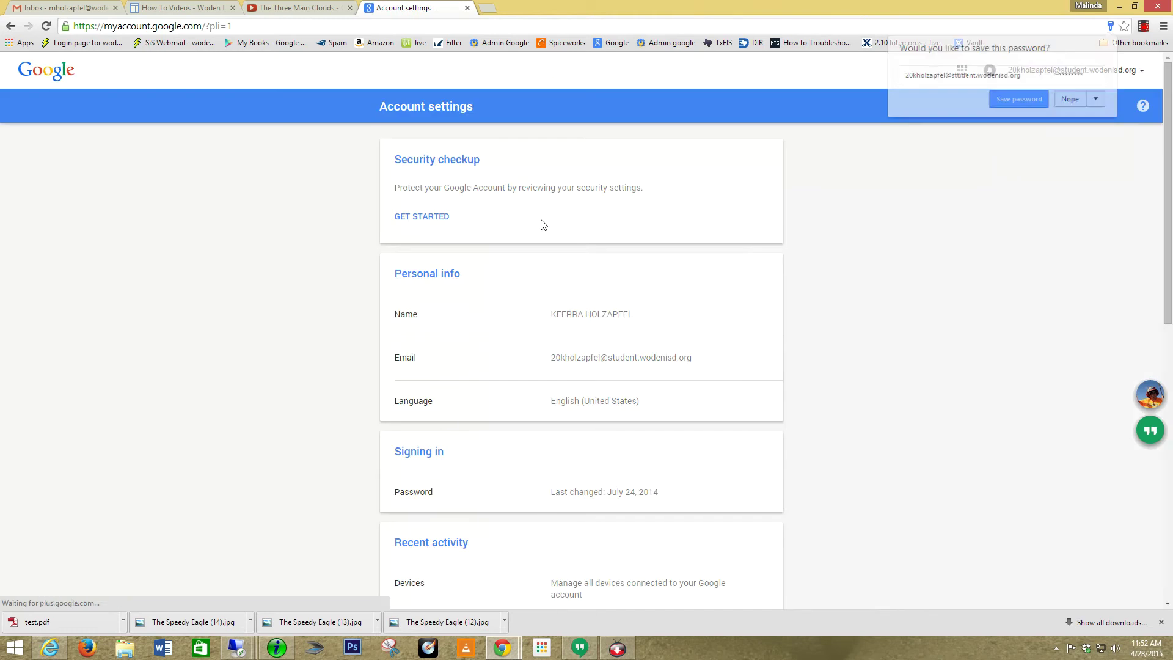
pyautogui.click(1070, 100)
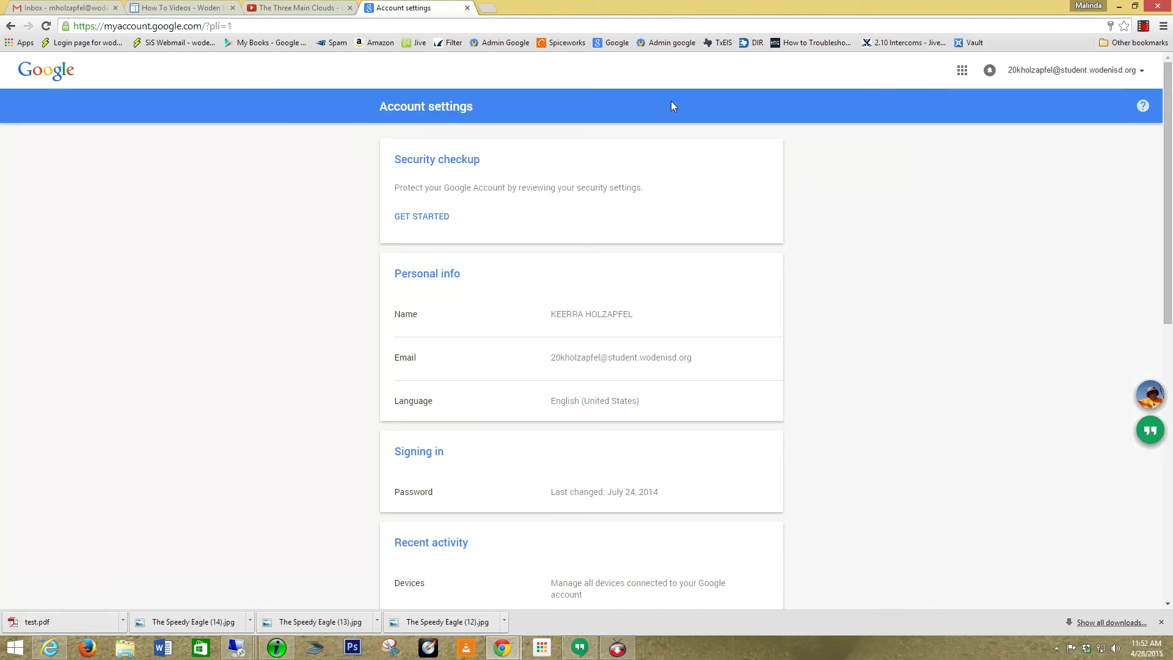
# Go to the Google home page and open the student's Google Drive from the apps grid.
pyautogui.click(616, 43)
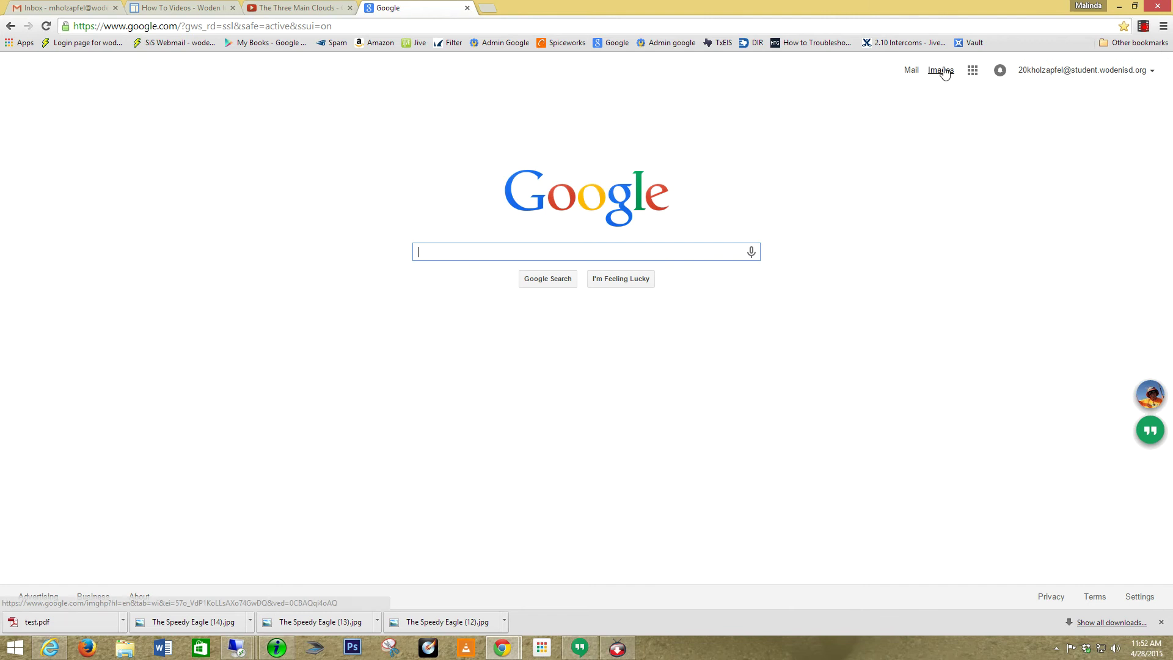
pyautogui.click(971, 72)
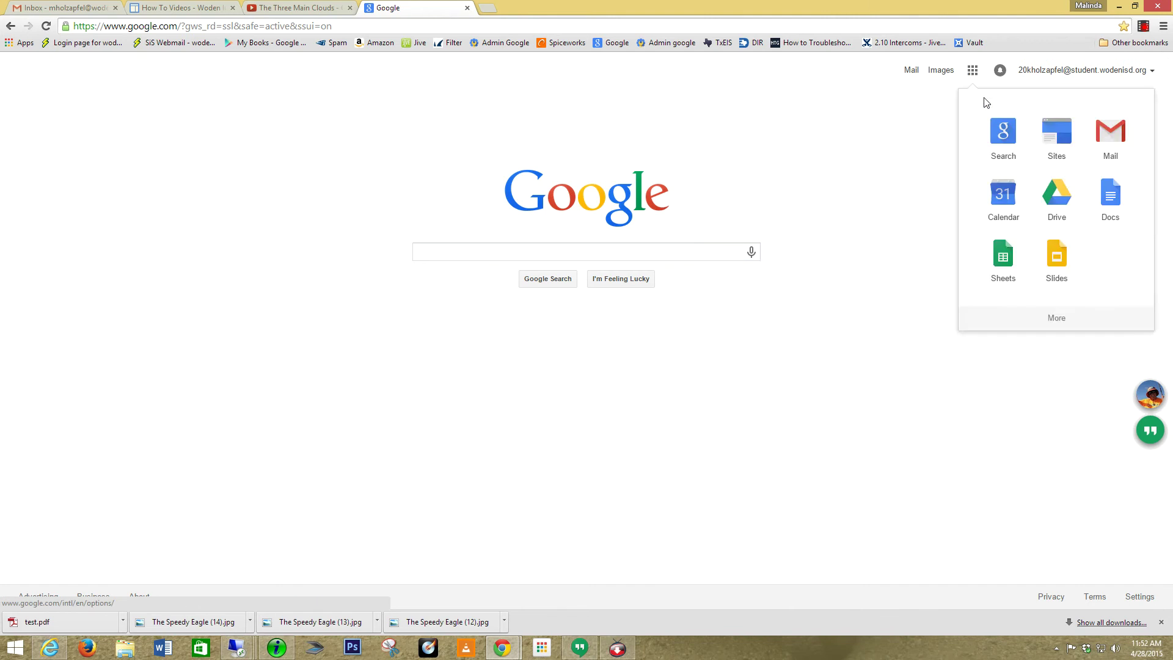
pyautogui.click(1056, 197)
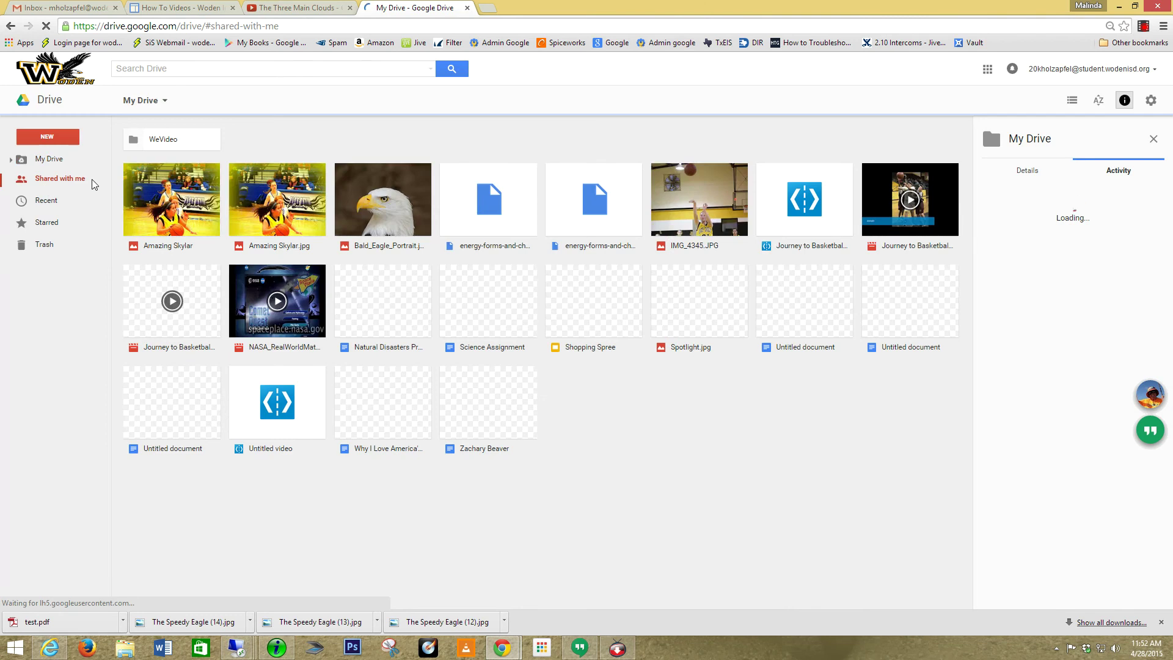
# Find the Three Main Clouds video in Shared with me, preview it, then close the preview.
pyautogui.click(91, 181)
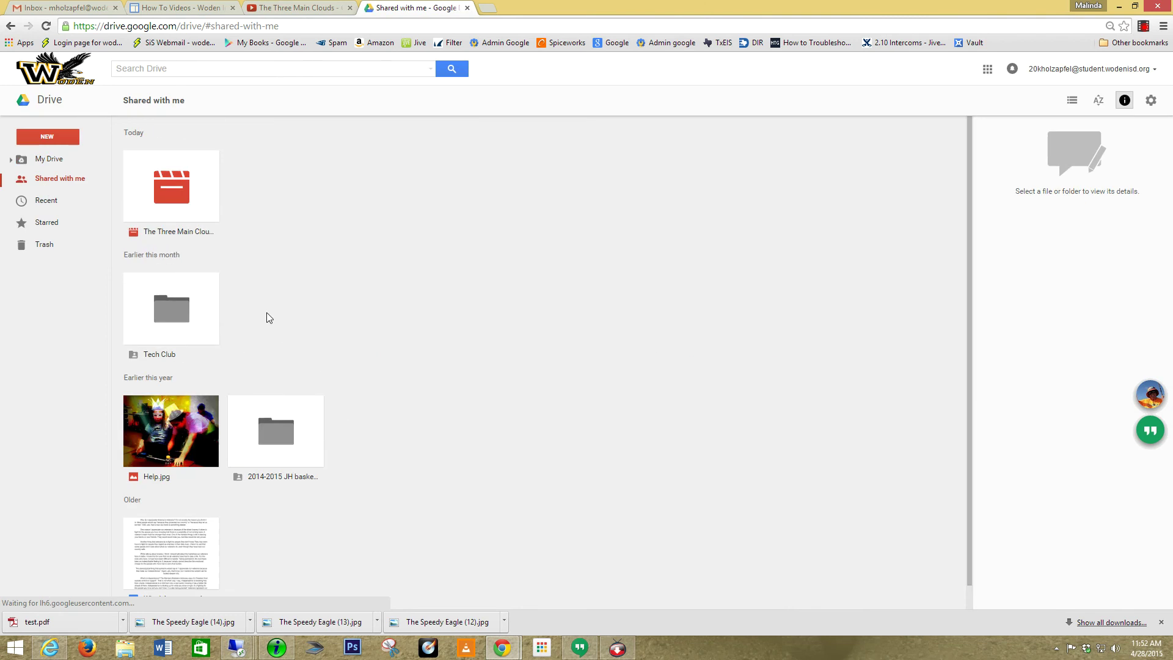
pyautogui.doubleClick(164, 186)
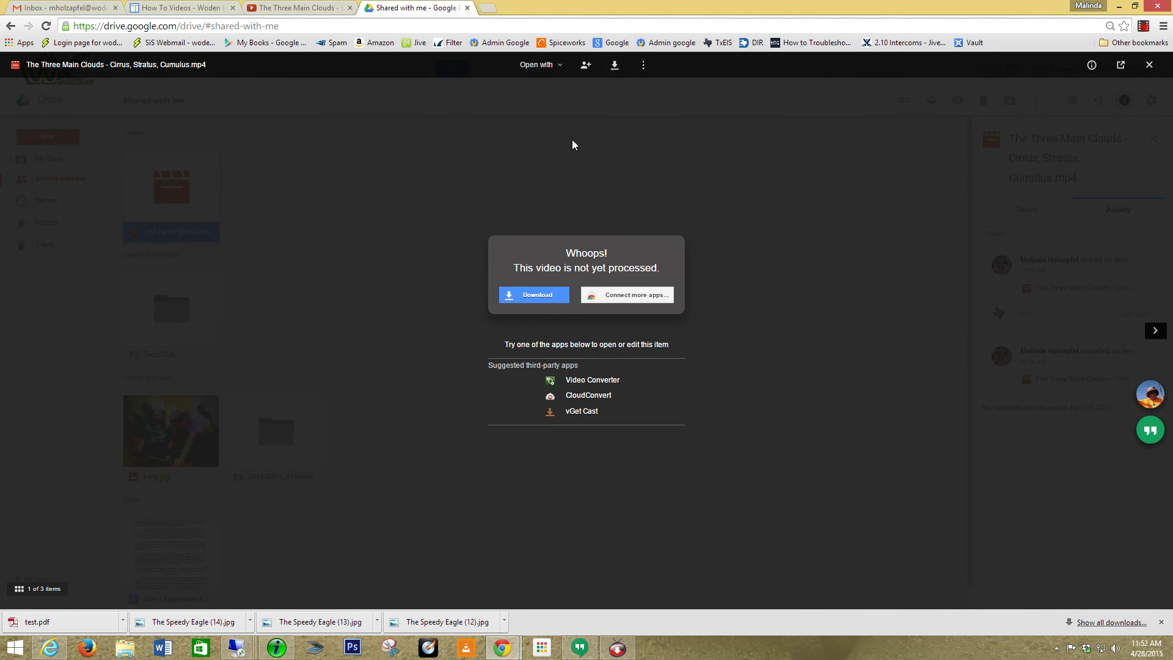
pyautogui.click(1149, 65)
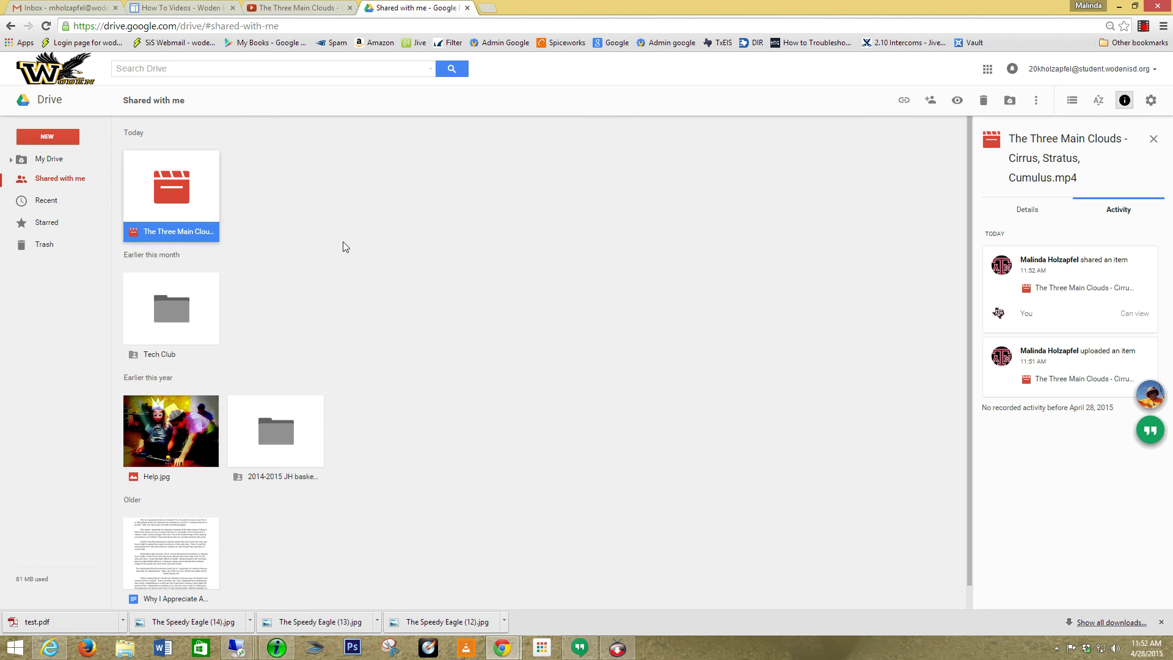
pyautogui.click(1143, 26)
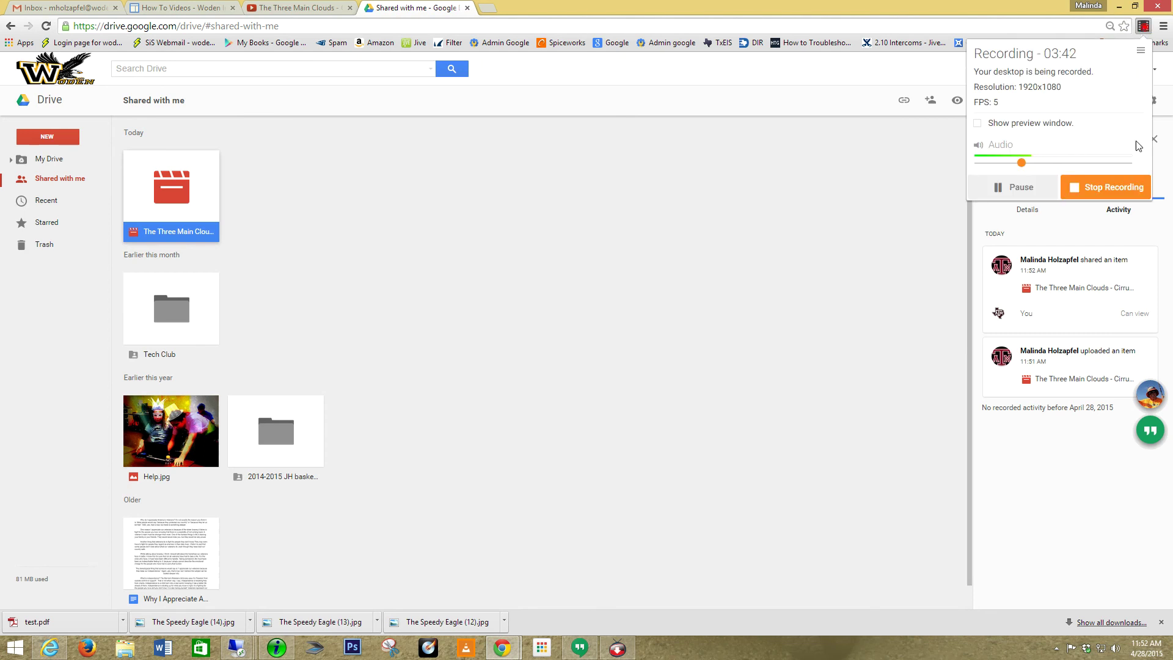